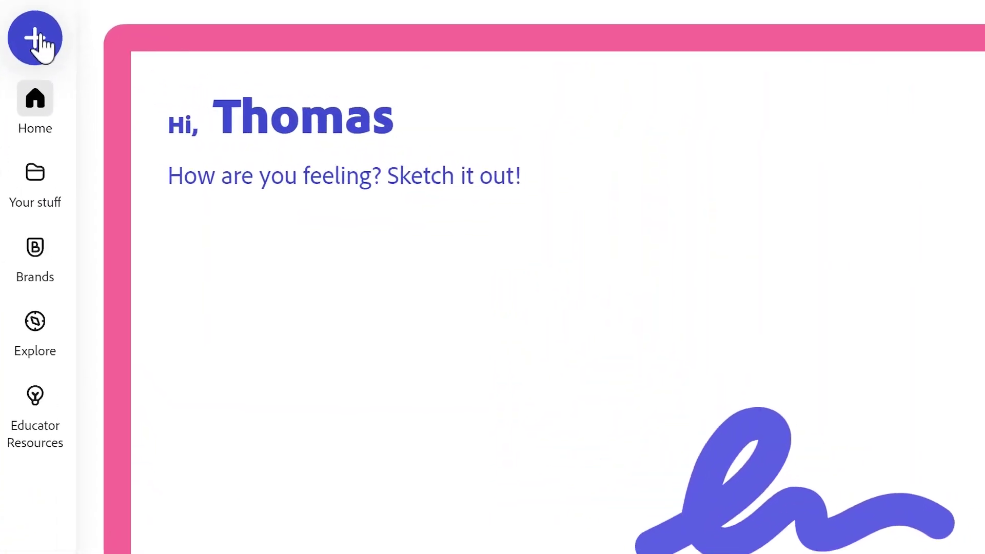
# - Create a new blank design at the Landscape (16:9) size
pyautogui.click(37, 38)
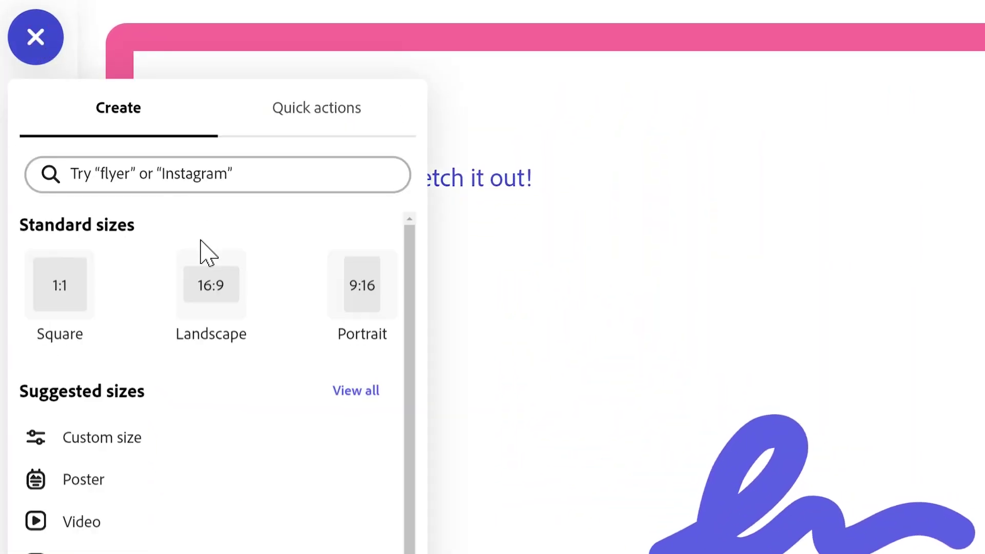
pyautogui.click(213, 290)
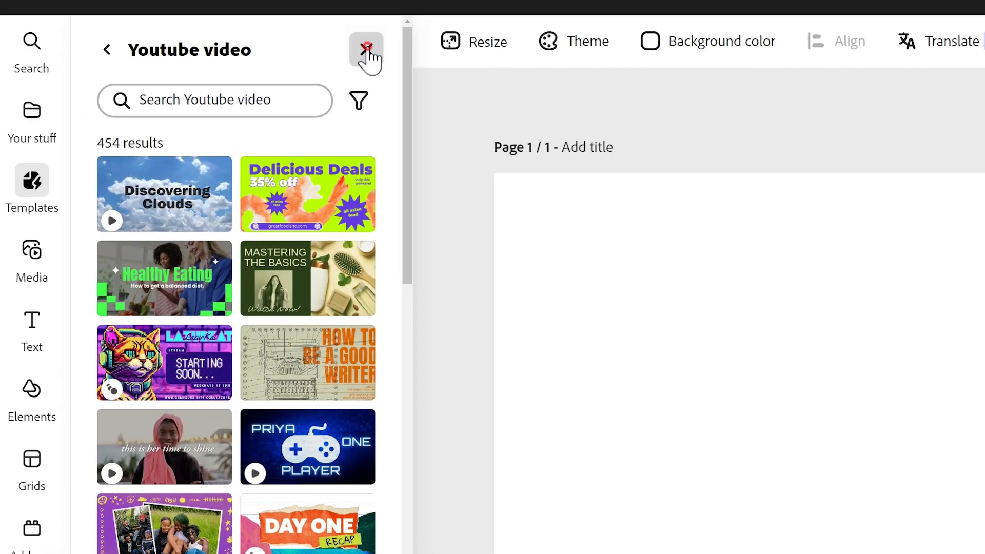
# - Add a text box reading 'The first ancient olympics games were held in Olympia in 776BC'
pyautogui.click(202, 52)
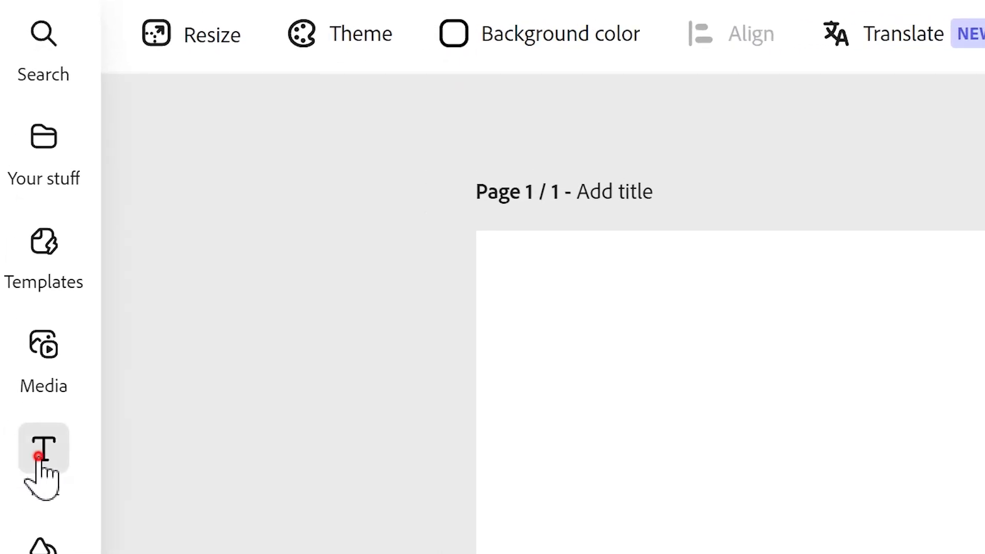
pyautogui.click(36, 456)
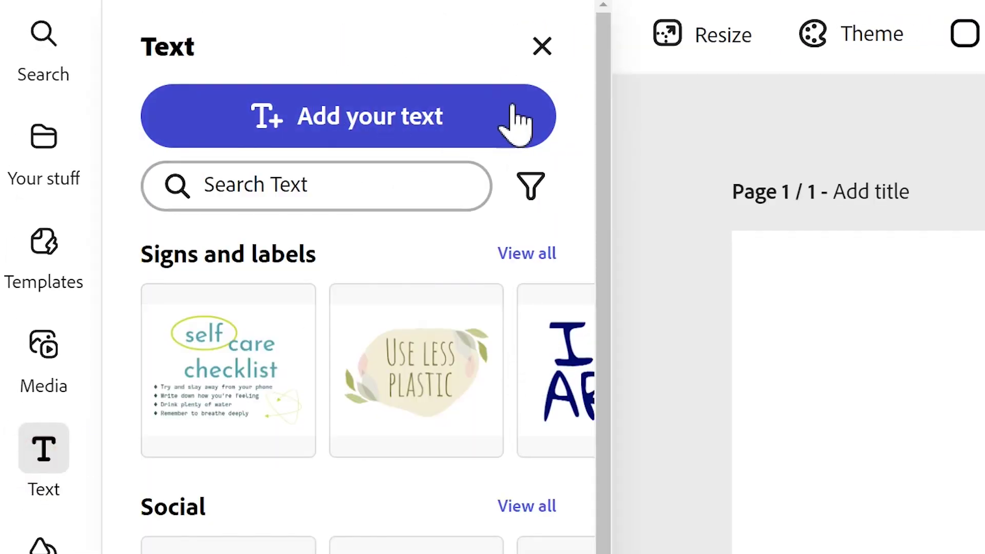
pyautogui.click(385, 121)
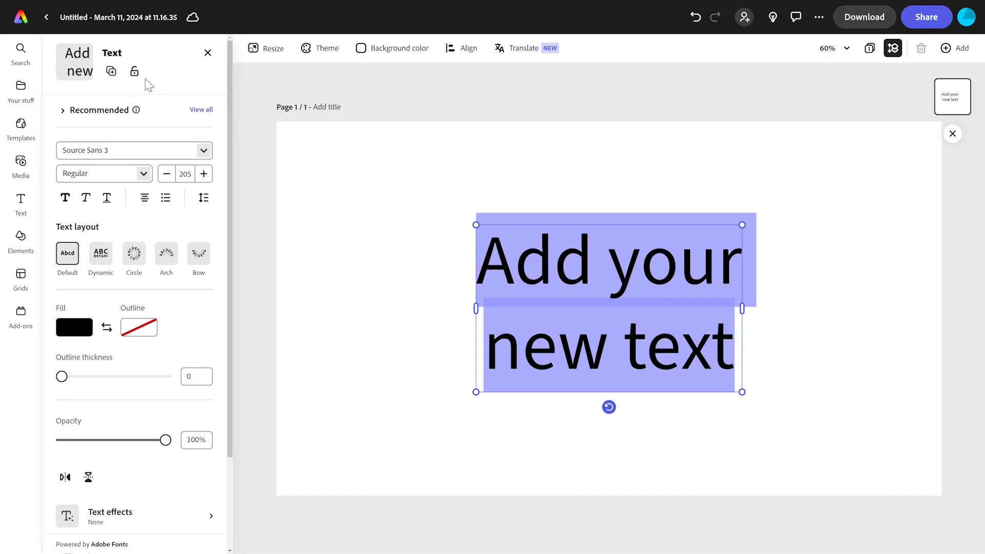
pyautogui.write('The first oly')
pyautogui.press('BackSpace')
pyautogui.press('BackSpace')
pyautogui.press('BackSpace')
pyautogui.write('ancient')
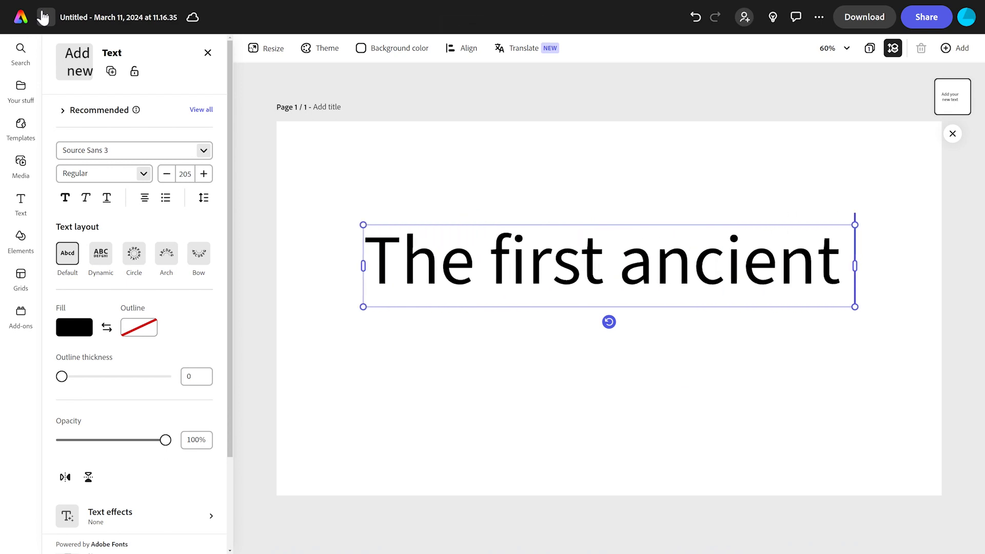
pyautogui.write(' olympics games were held in Olympia in 776BC')
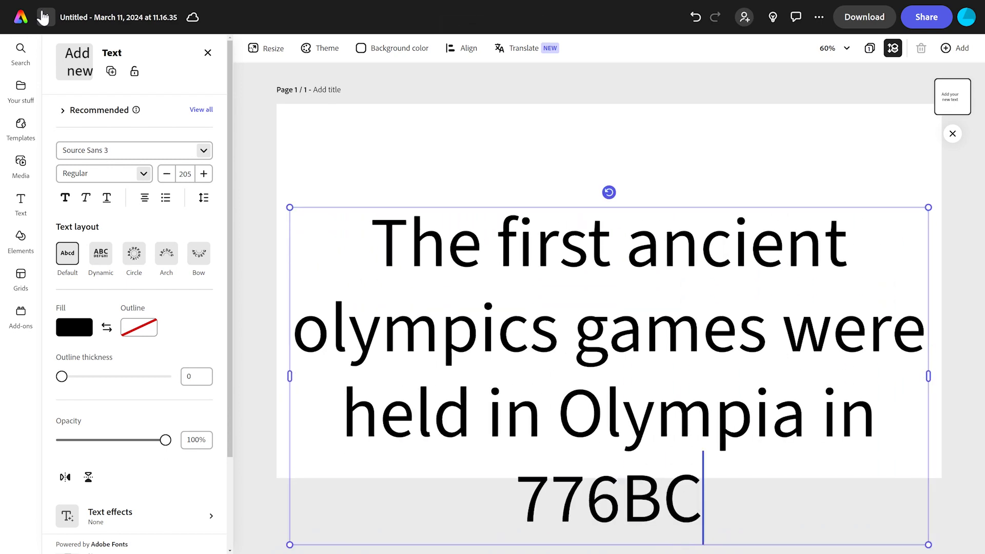
pyautogui.press('Escape')
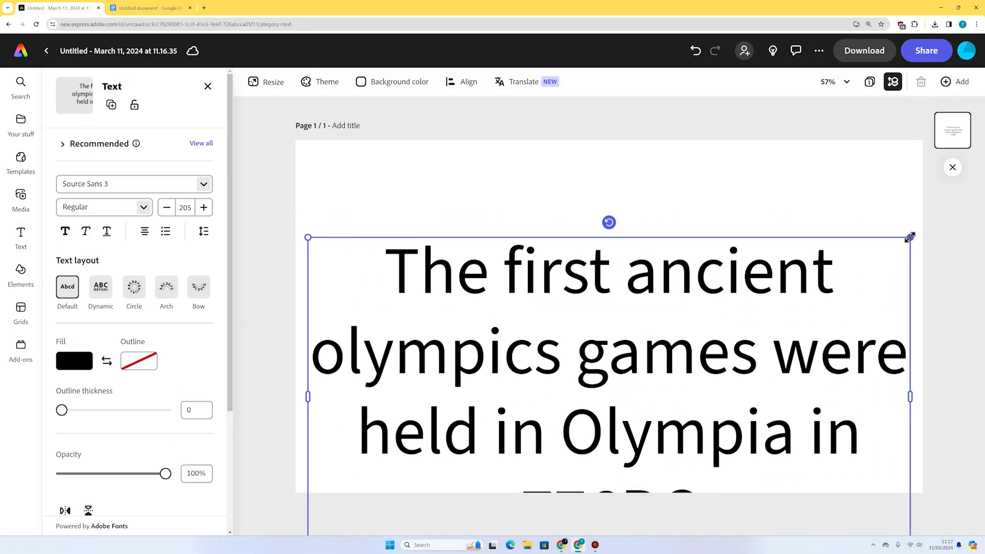
# - Shrink the 776BC fact text and move it to the page's upper left
pyautogui.moveTo(910, 238); pyautogui.dragTo(620, 391)
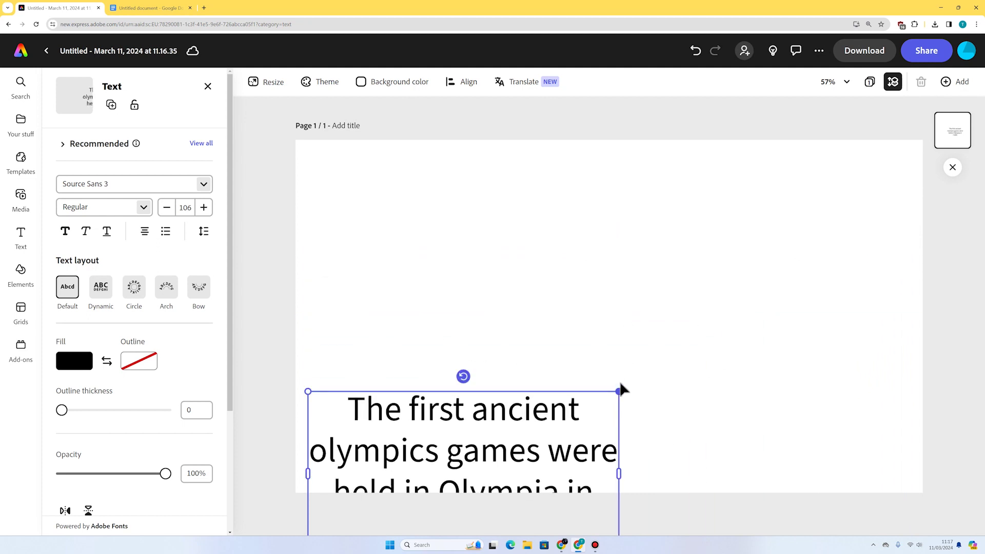
pyautogui.moveTo(528, 415); pyautogui.dragTo(611, 233)
pyautogui.moveTo(699, 215); pyautogui.dragTo(477, 332)
pyautogui.moveTo(452, 365); pyautogui.dragTo(405, 230)
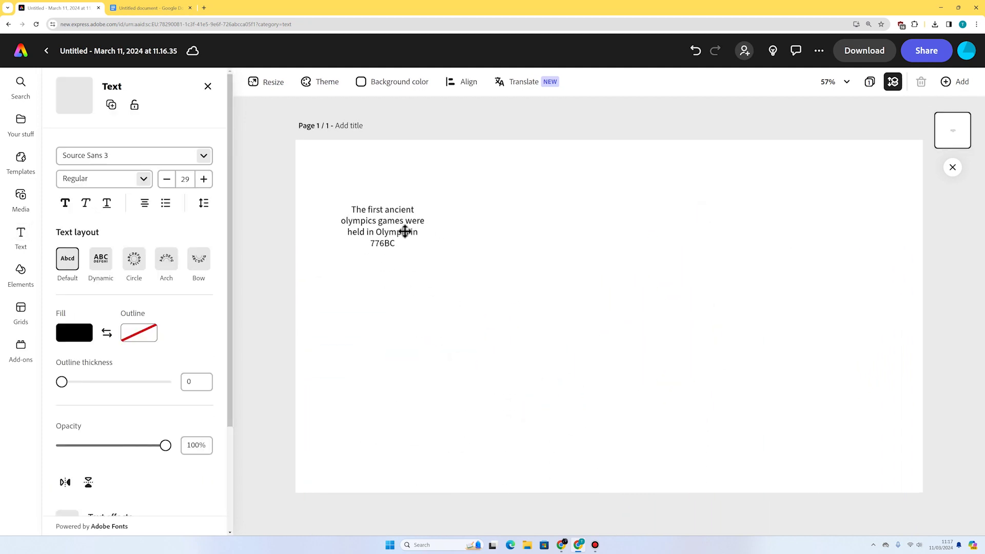
pyautogui.click(500, 239)
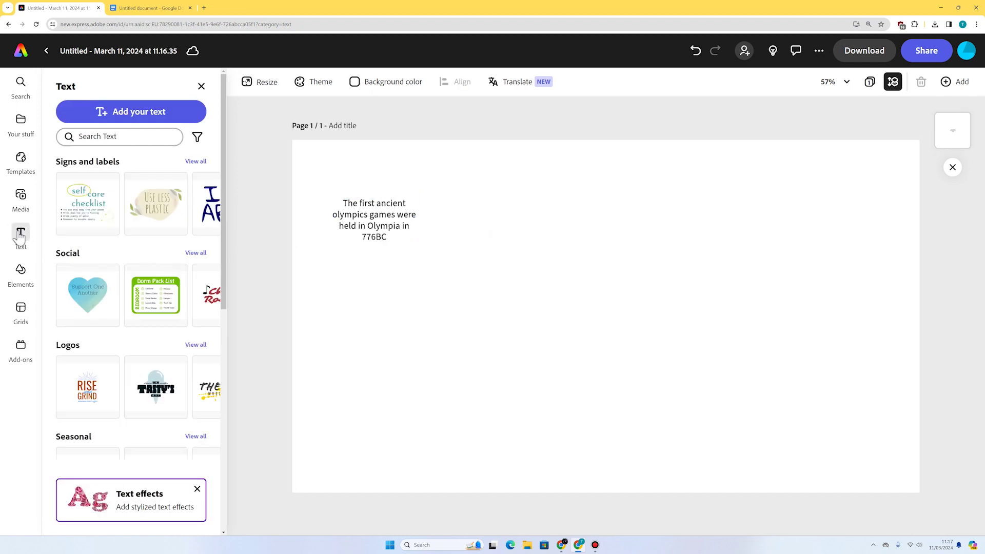
# - Add the Zeus, 100 oxen, events and prizes facts and spread all five texts around the page
pyautogui.click(136, 113)
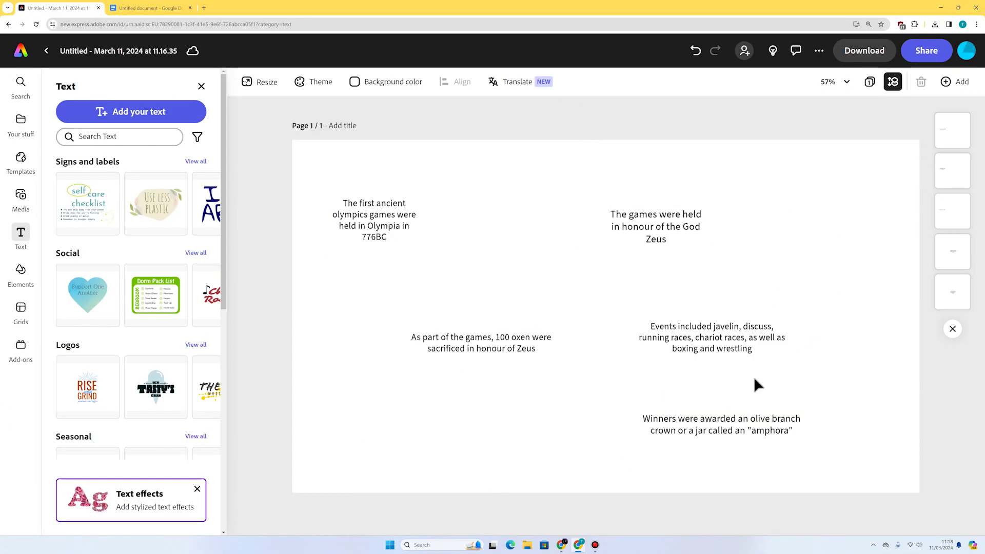
pyautogui.click(359, 219)
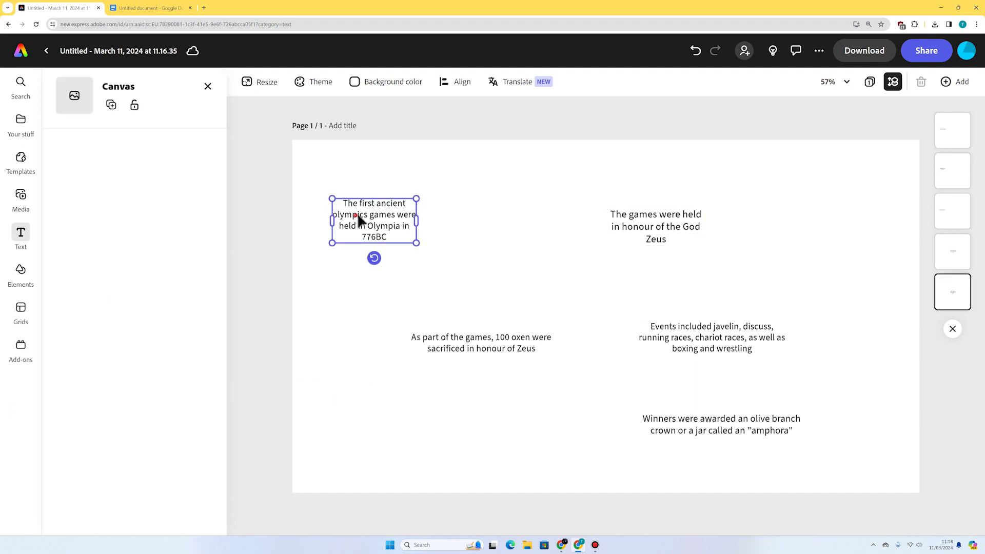
pyautogui.moveTo(359, 219); pyautogui.dragTo(377, 200)
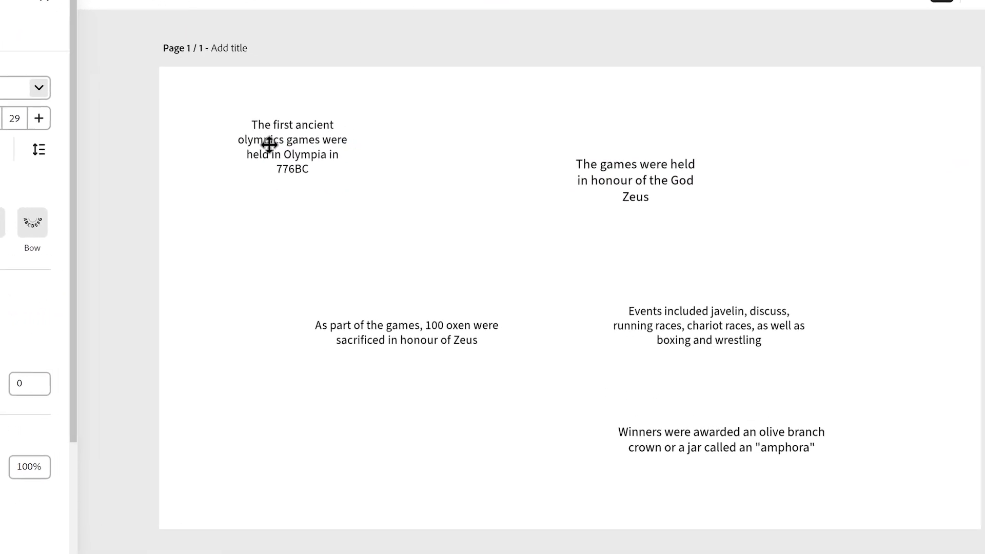
pyautogui.moveTo(269, 145); pyautogui.dragTo(273, 150)
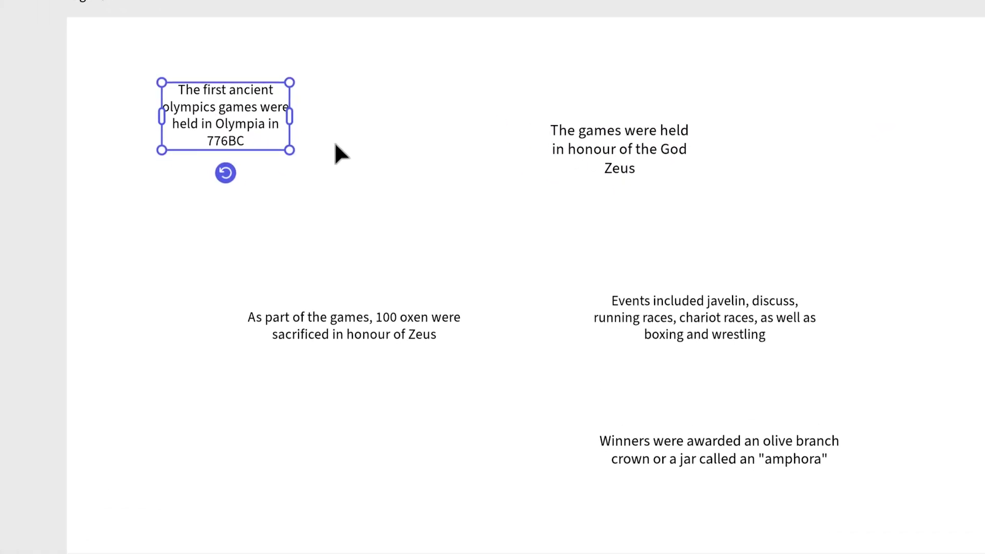
pyautogui.moveTo(627, 139); pyautogui.dragTo(499, 107)
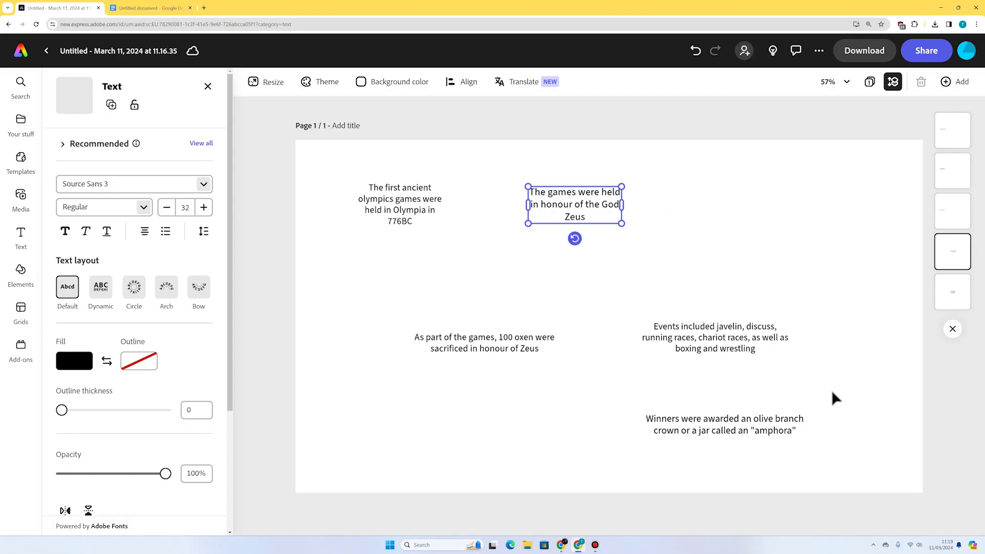
pyautogui.moveTo(718, 339); pyautogui.dragTo(780, 263)
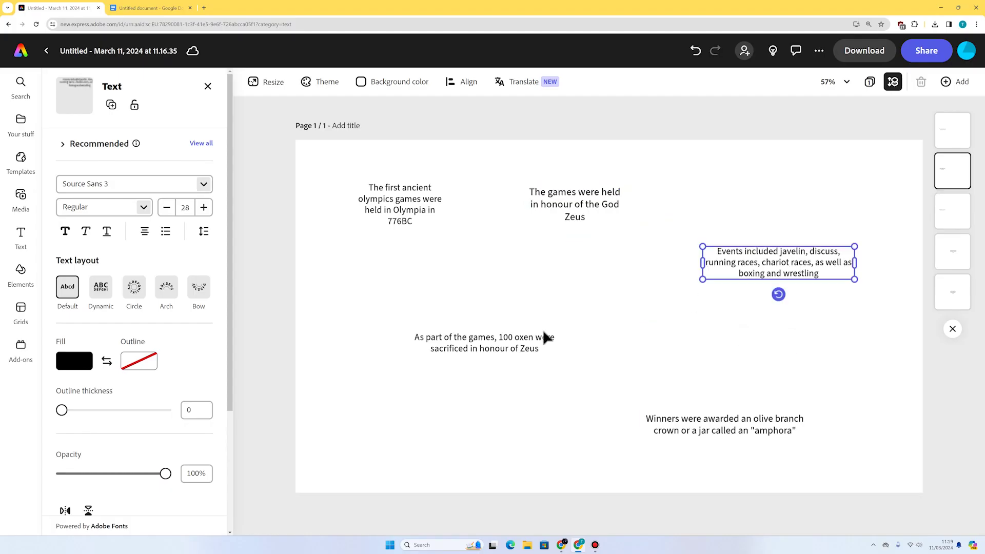
pyautogui.moveTo(545, 336); pyautogui.dragTo(500, 372)
pyautogui.moveTo(688, 418); pyautogui.dragTo(704, 393)
pyautogui.click(661, 268)
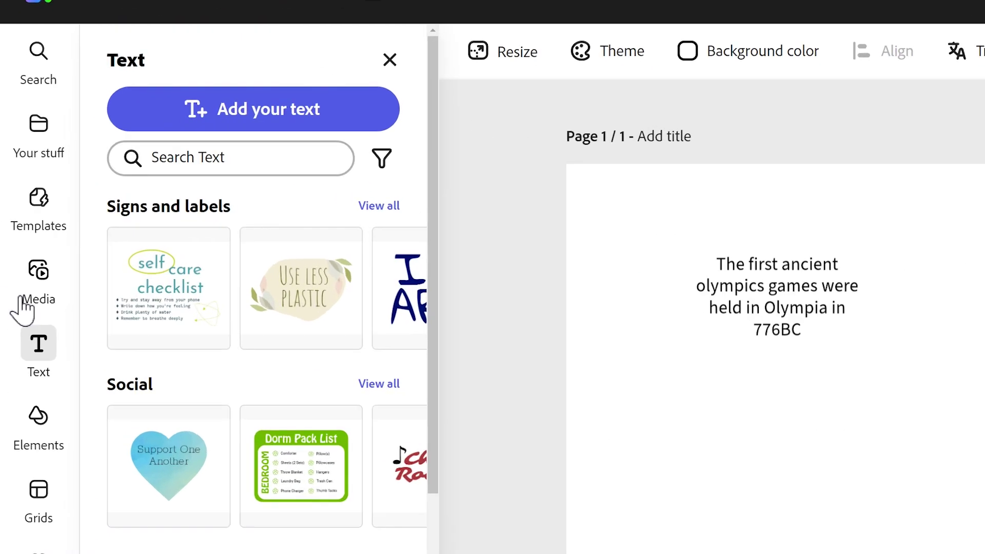
# - Generate a square AI image of Zeus and choose the horned Zeus result
pyautogui.click(20, 198)
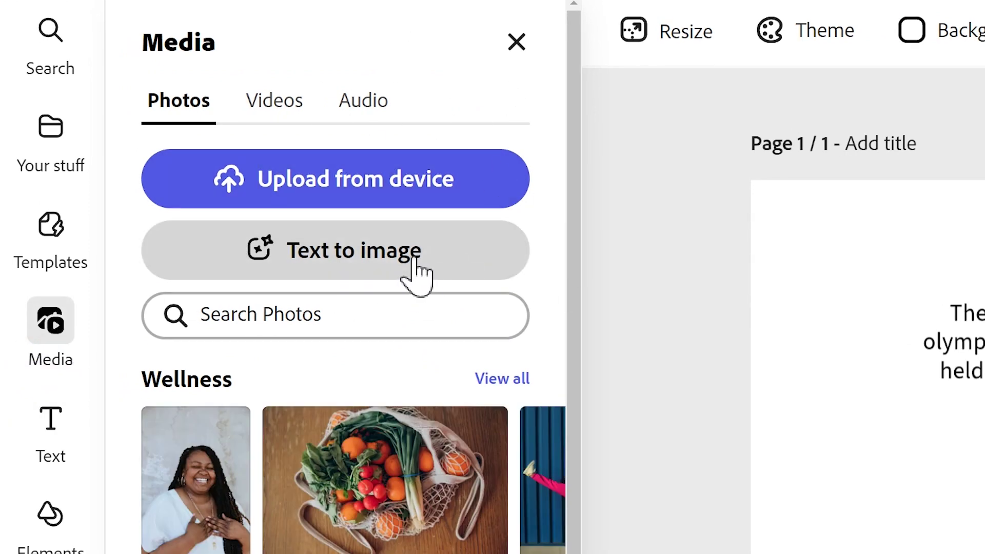
pyautogui.click(403, 269)
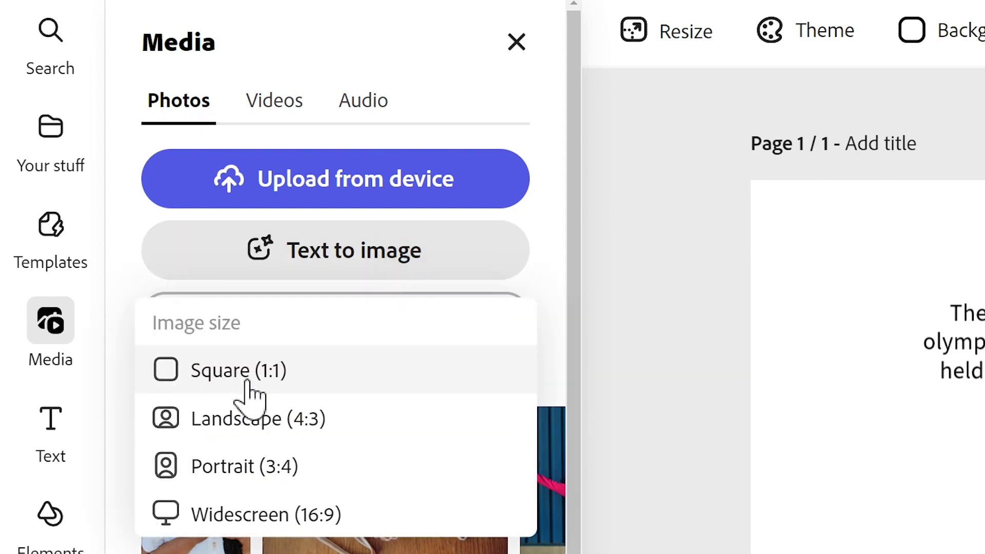
pyautogui.click(247, 379)
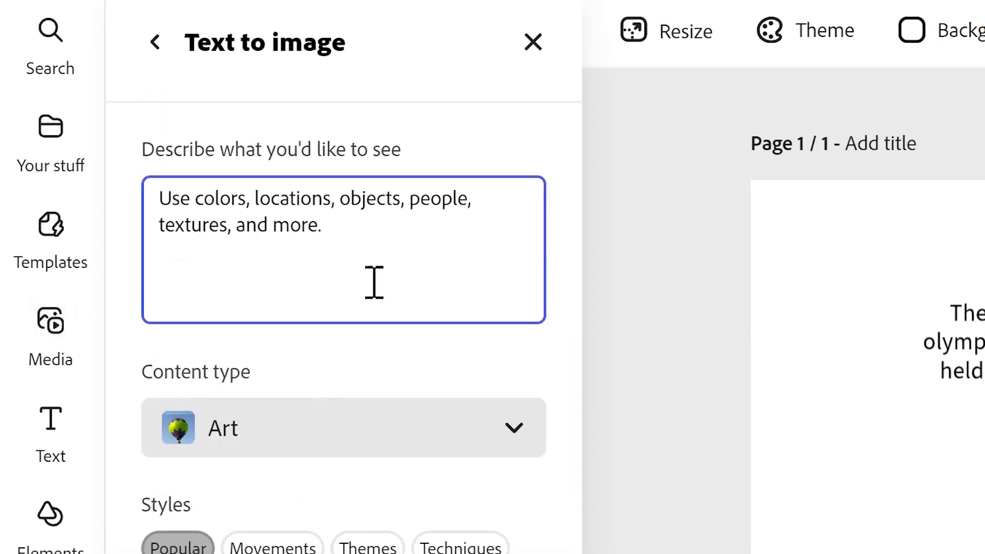
pyautogui.click(357, 257)
pyautogui.write('the ancient greek god zeus')
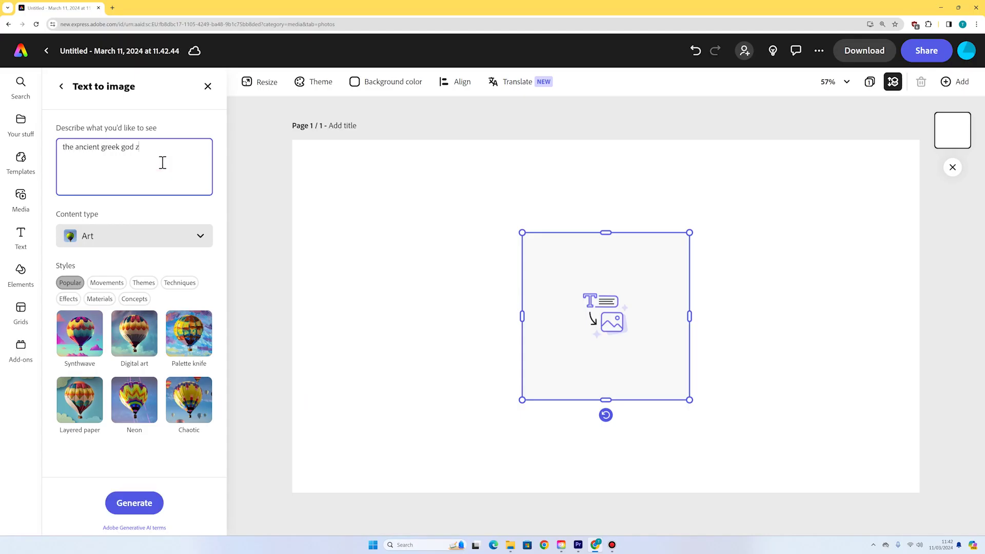
pyautogui.press('Return')
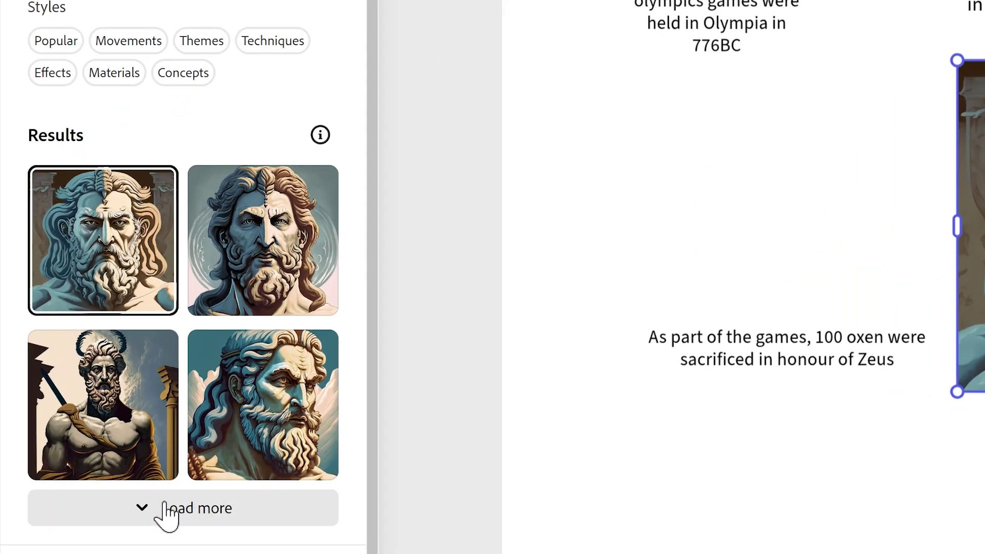
pyautogui.click(164, 509)
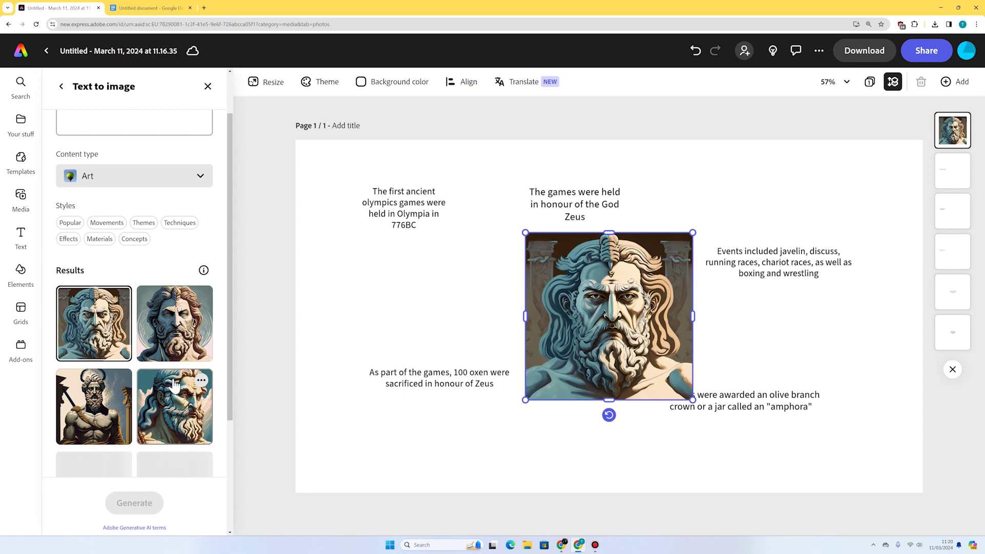
pyautogui.scroll(-3, 175, 385)
pyautogui.click(94, 406)
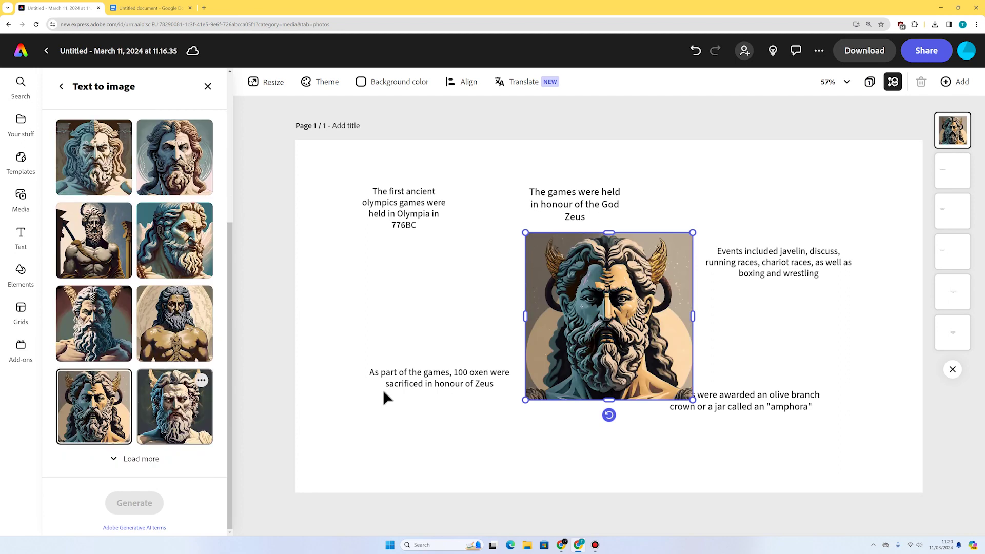
# - Enlarge the Zeus image and position it in the middle, below the facts
pyautogui.moveTo(529, 397); pyautogui.dragTo(555, 443)
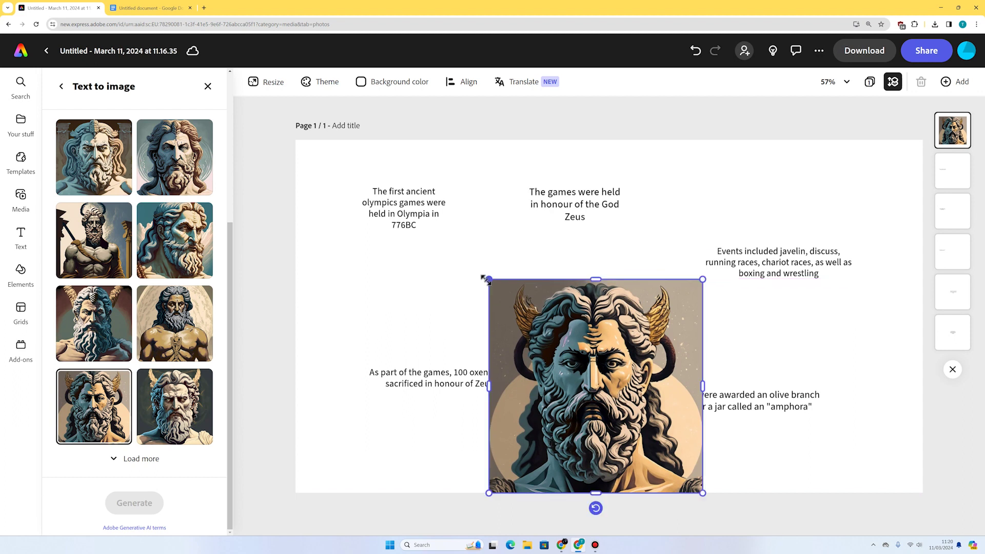
pyautogui.moveTo(486, 280); pyautogui.dragTo(464, 253)
pyautogui.click(701, 223)
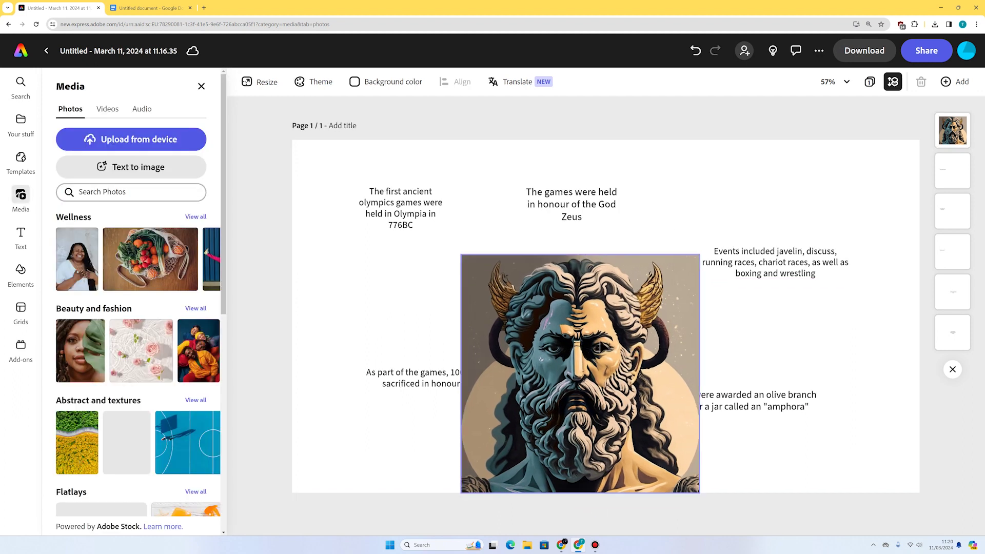
# - Remove the background from the horned Zeus image so only the bust remains
pyautogui.click(613, 344)
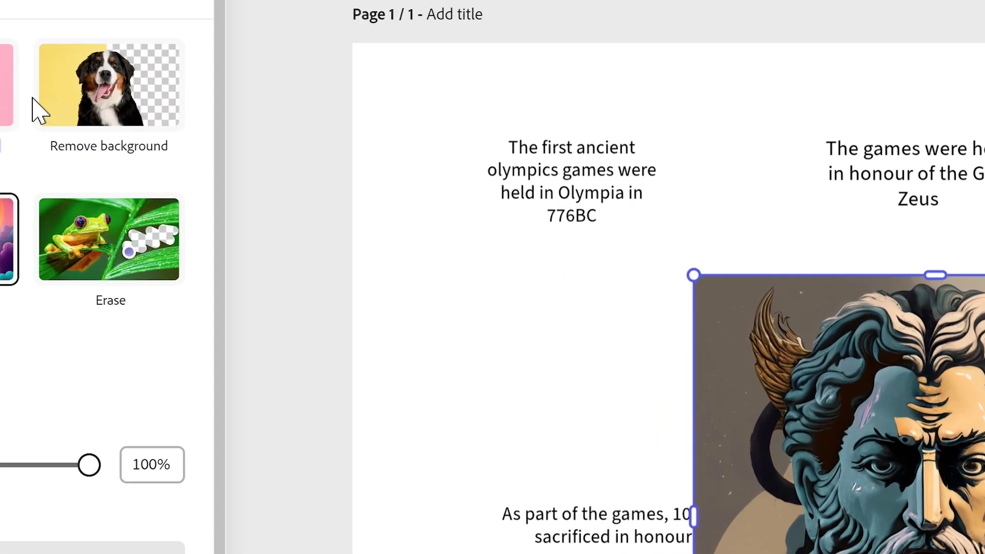
pyautogui.click(125, 94)
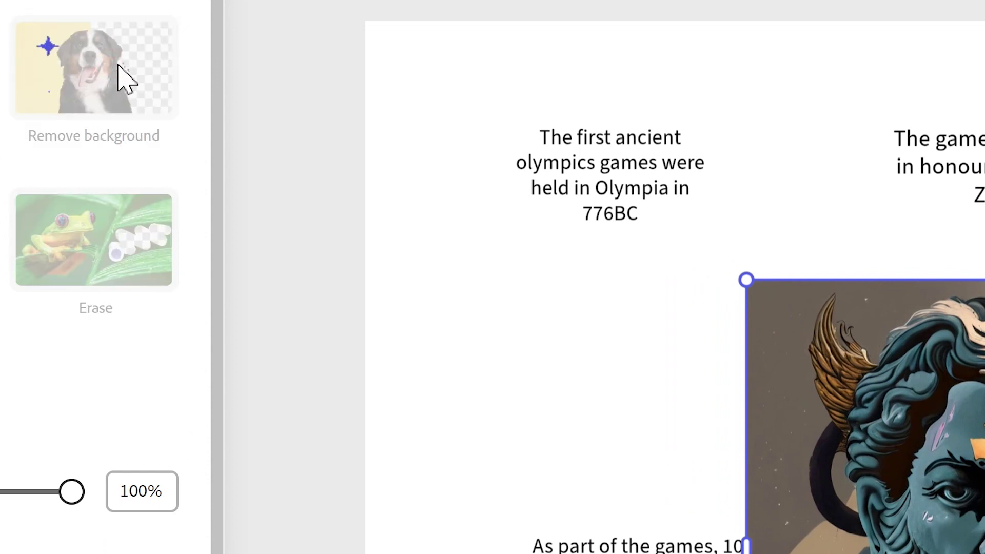
pyautogui.click(731, 521)
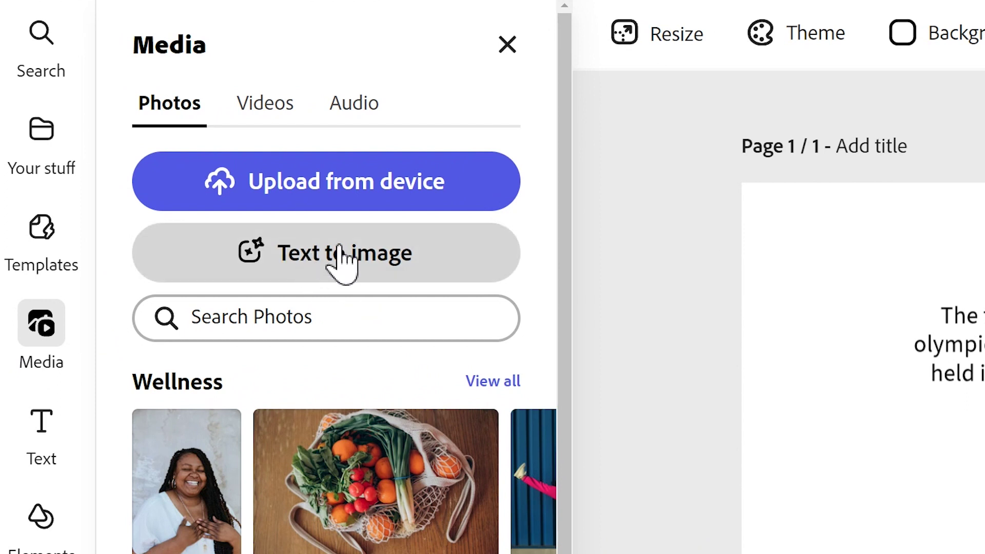
# - Generate a square AI image of 'ancient greek athlete wearing an olive branch crown' above the prizes fact
pyautogui.click(359, 259)
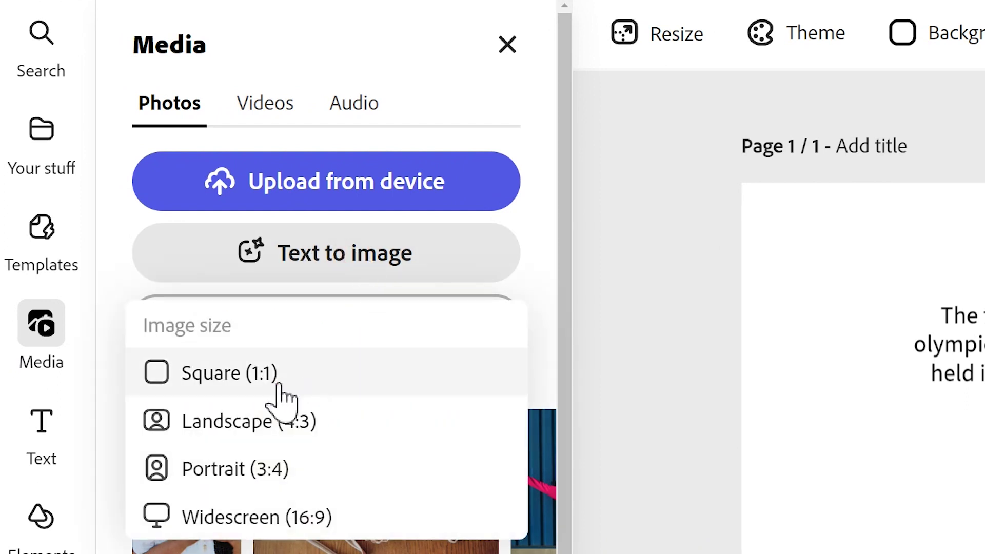
pyautogui.click(281, 395)
pyautogui.write('ancient')
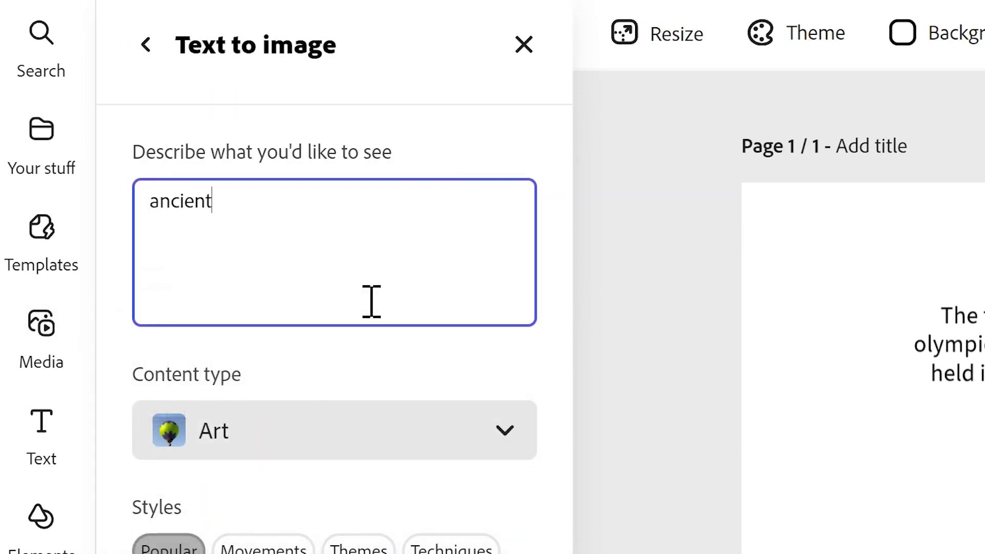
pyautogui.write(' greek athlete wearing an')
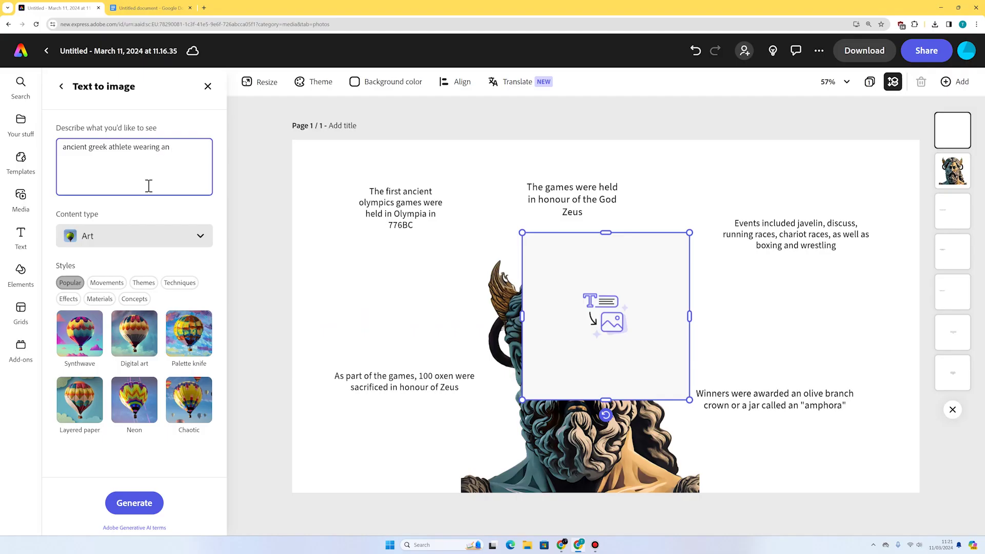
pyautogui.write(' olive branch crown')
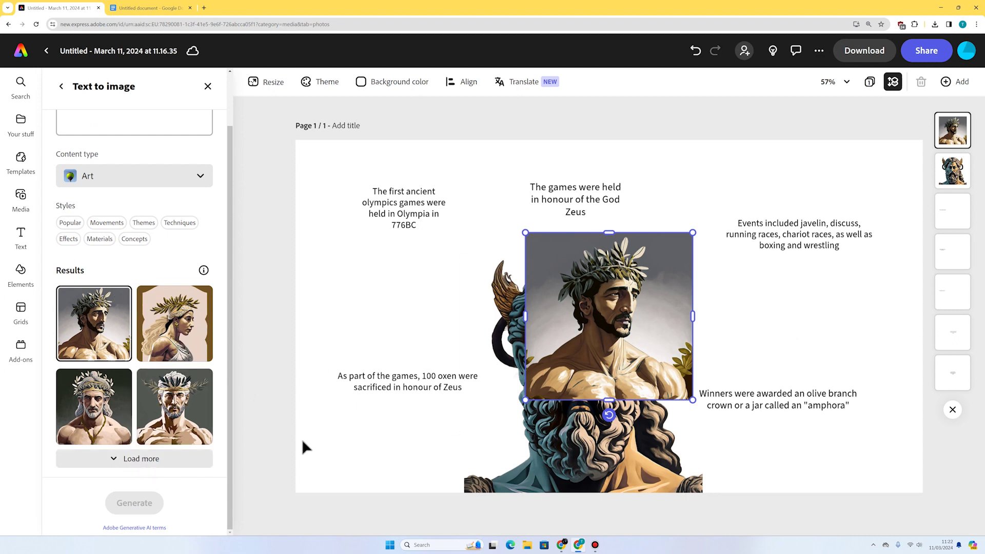
pyautogui.moveTo(697, 227); pyautogui.dragTo(661, 280)
pyautogui.moveTo(586, 333); pyautogui.dragTo(803, 310)
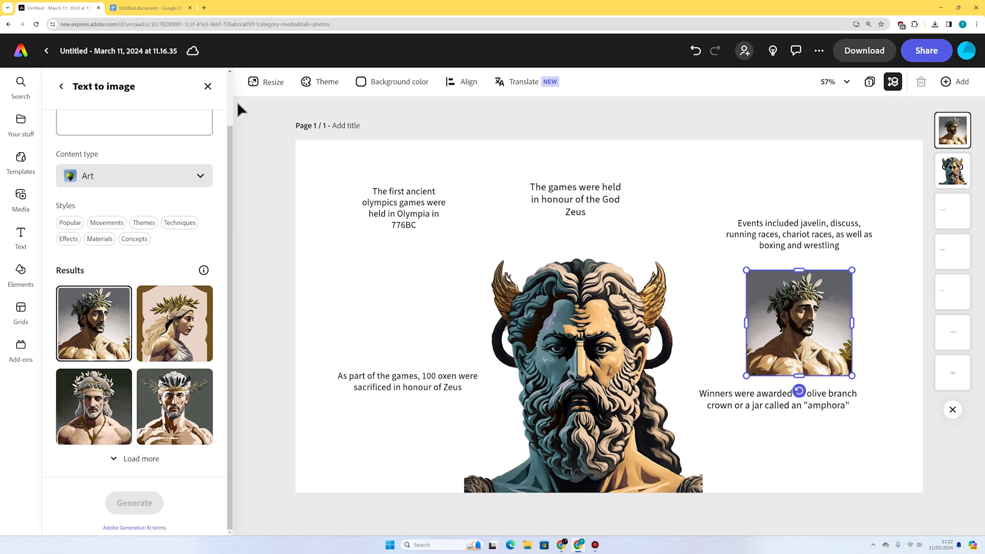
# - Remove the athlete image's background and nudge the cutout into place
pyautogui.click(61, 87)
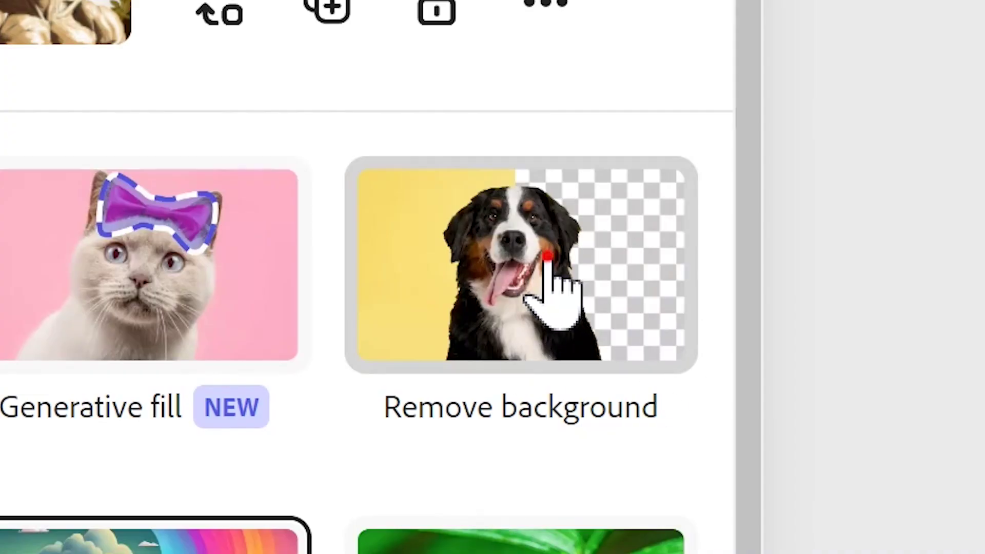
pyautogui.click(182, 163)
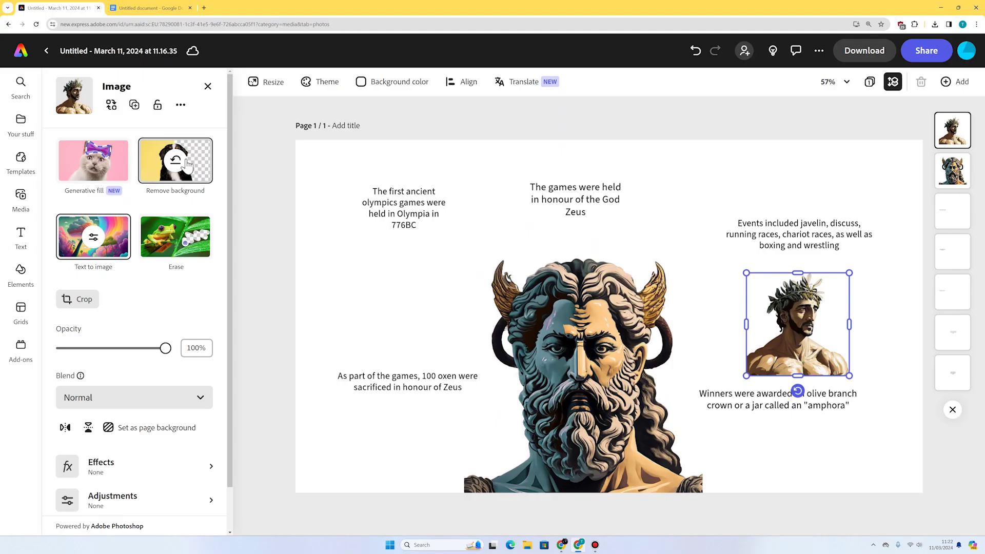
pyautogui.moveTo(805, 360); pyautogui.dragTo(788, 362)
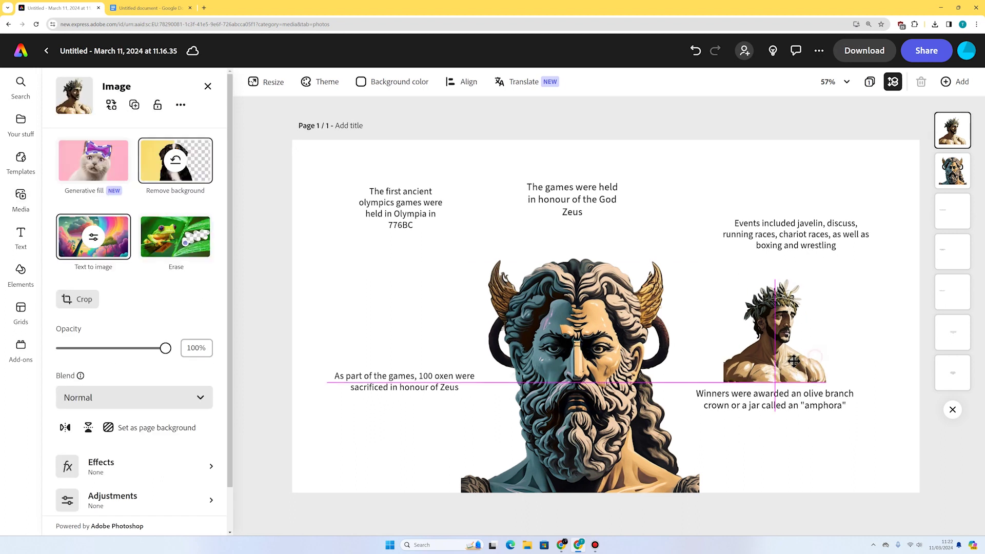
pyautogui.click(855, 353)
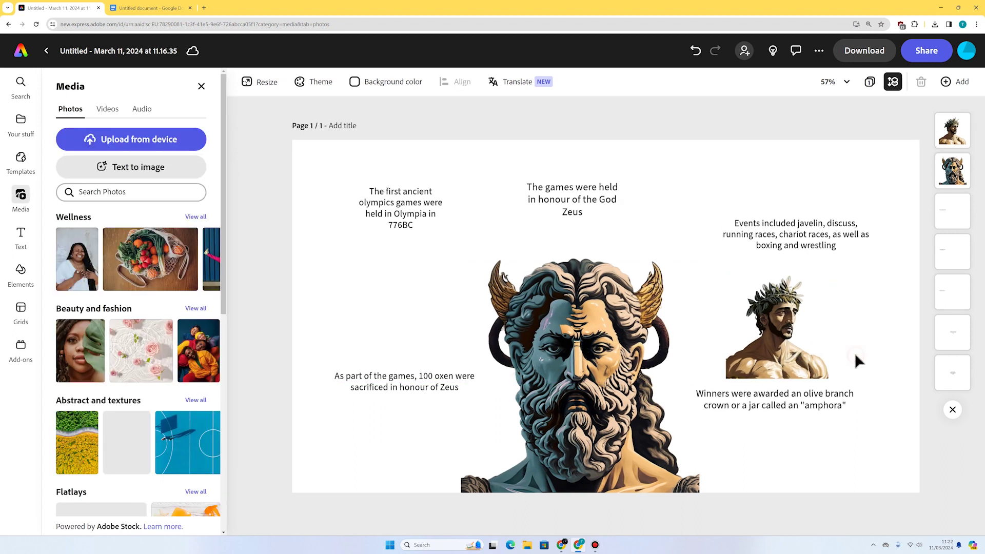
# - Generate square AI images of an ancient amphora jar and choose the third design
pyautogui.click(129, 171)
pyautogui.click(111, 214)
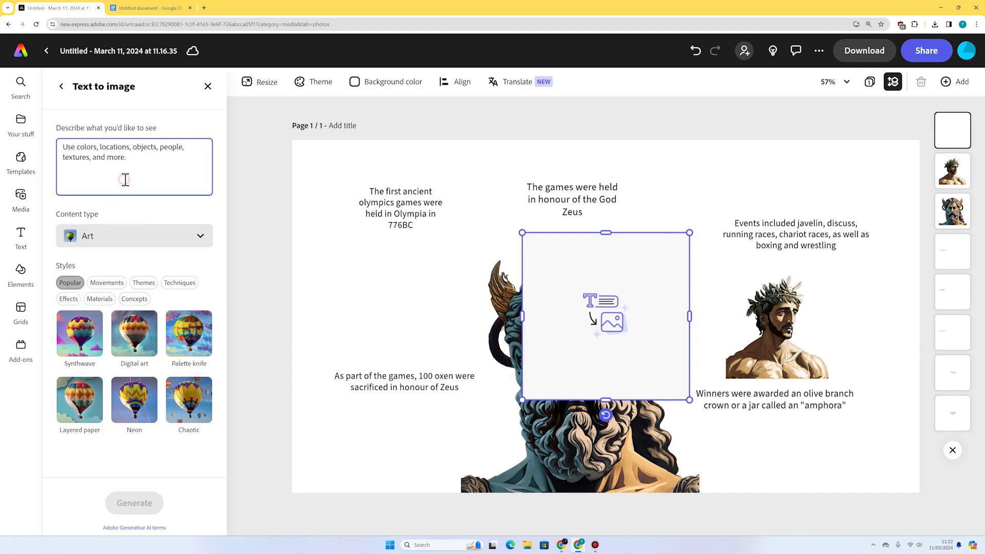
pyautogui.write('an ancient greek amphora jar')
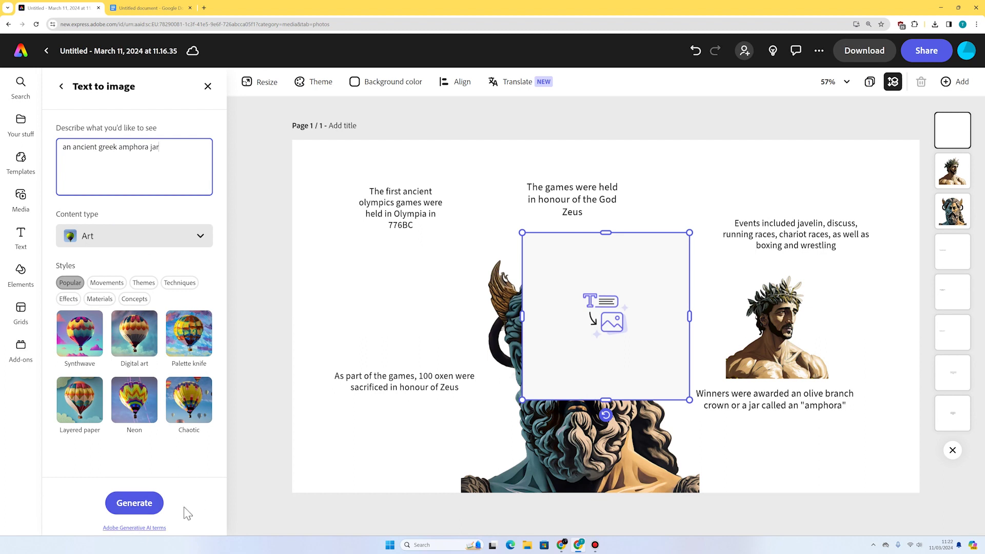
pyautogui.click(141, 507)
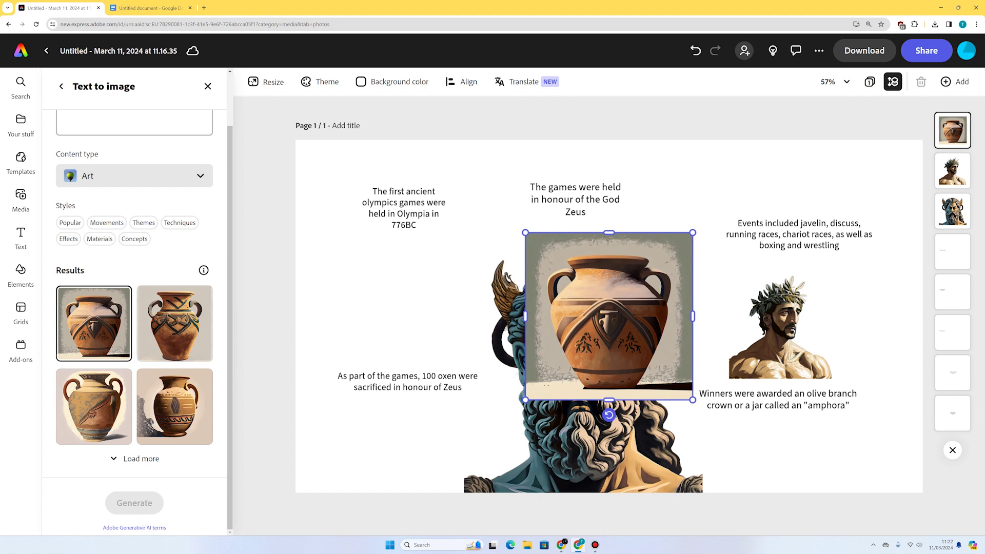
pyautogui.click(94, 407)
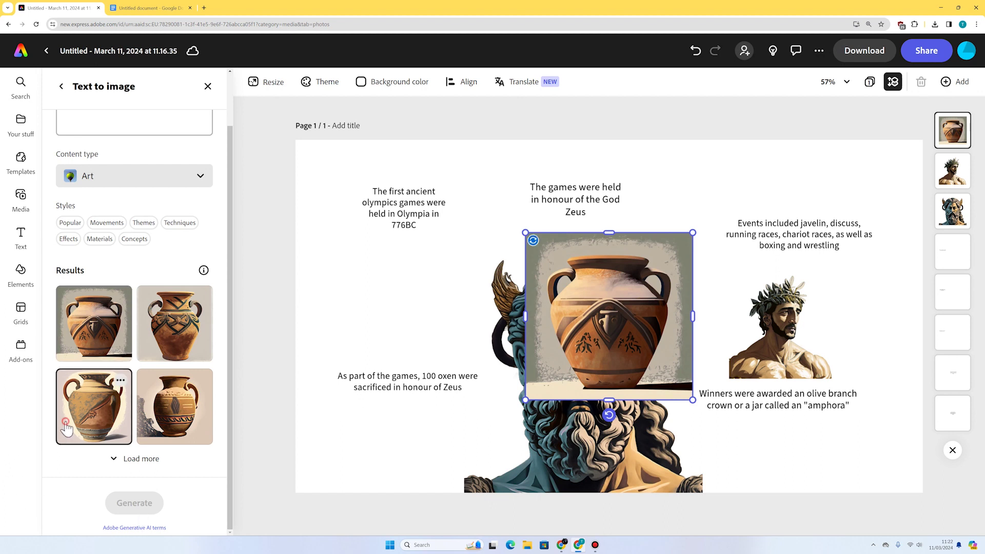
# - Remove the amphora's background, shrink it and place it beside the athlete
pyautogui.click(692, 224)
pyautogui.click(657, 259)
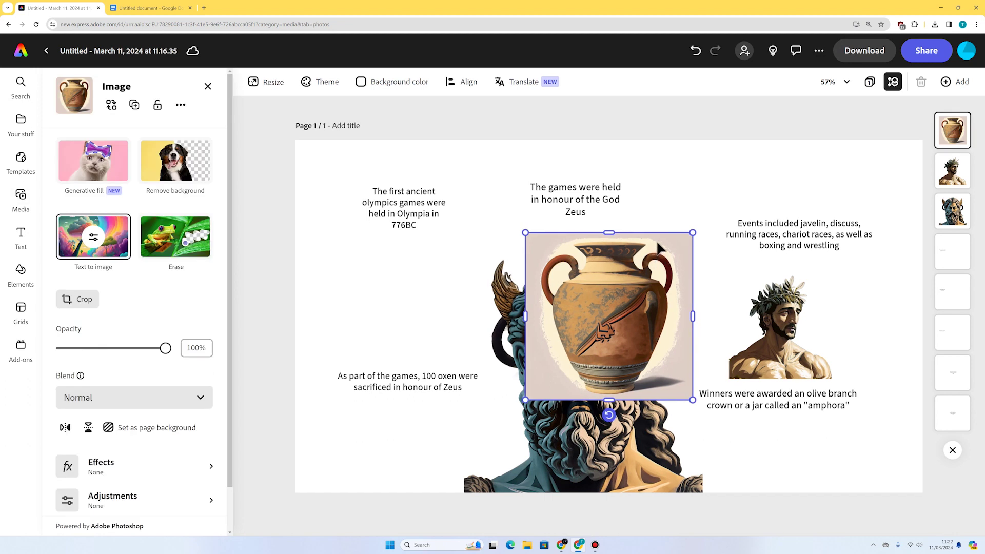
pyautogui.click(204, 175)
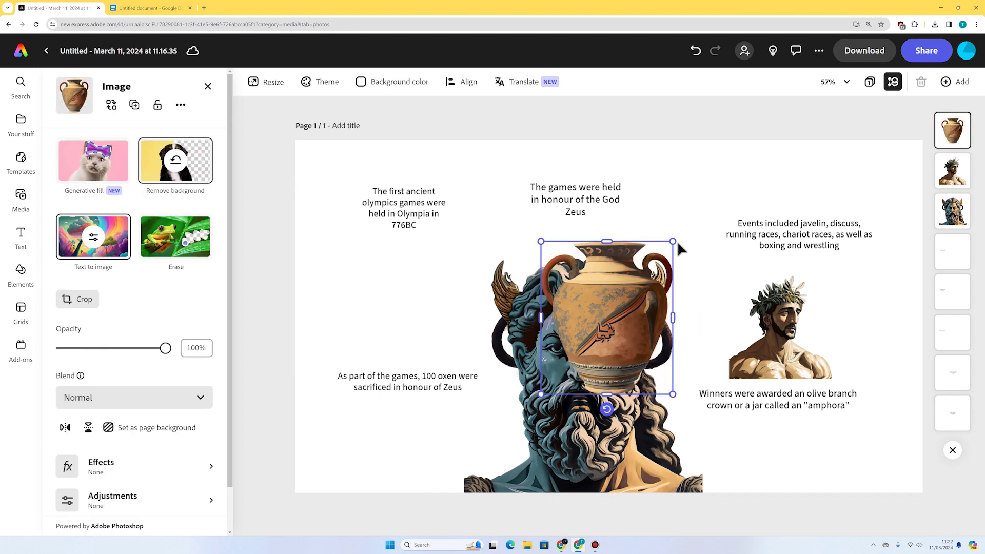
pyautogui.moveTo(673, 241); pyautogui.dragTo(600, 327)
pyautogui.moveTo(571, 359); pyautogui.dragTo(838, 345)
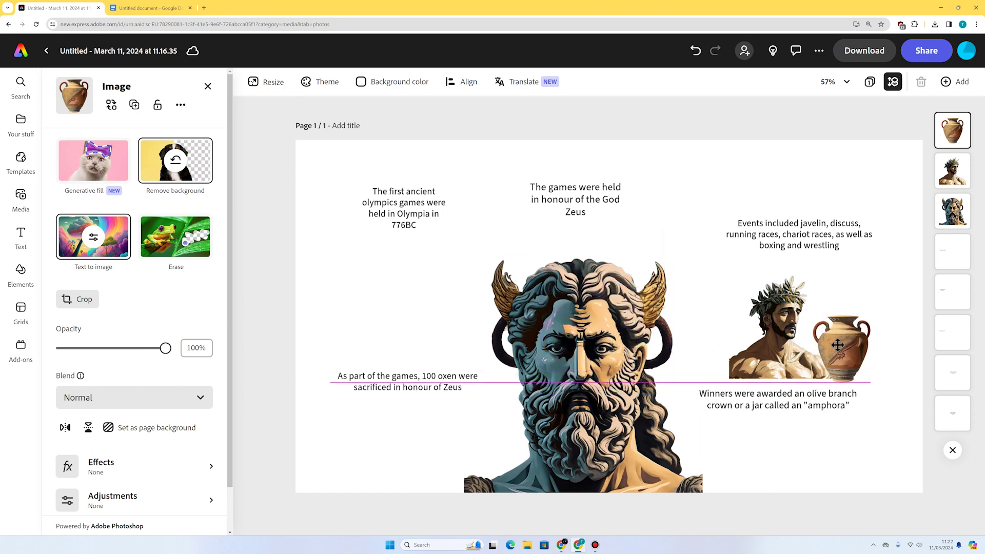
pyautogui.click(889, 298)
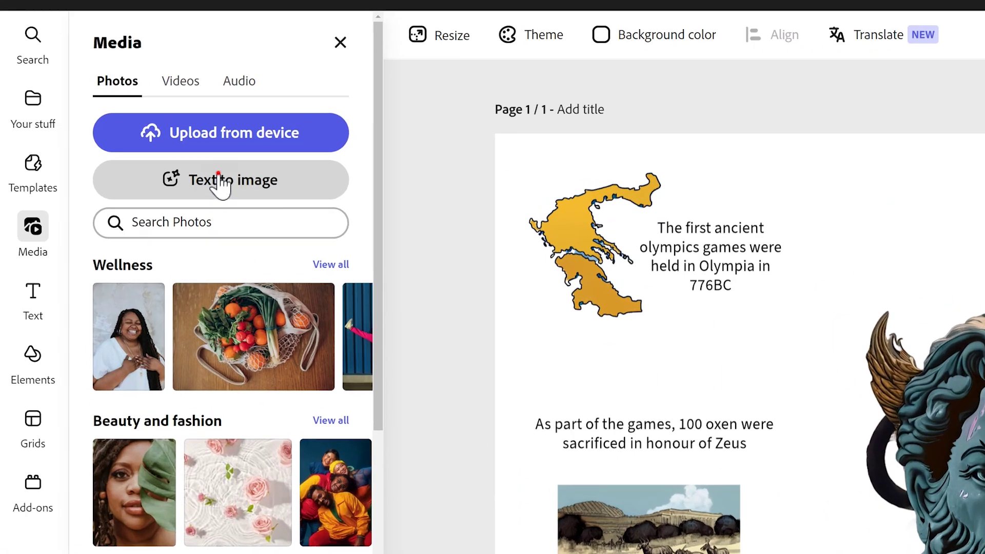
# - Begin another AI text-to-image generation
pyautogui.click(219, 177)
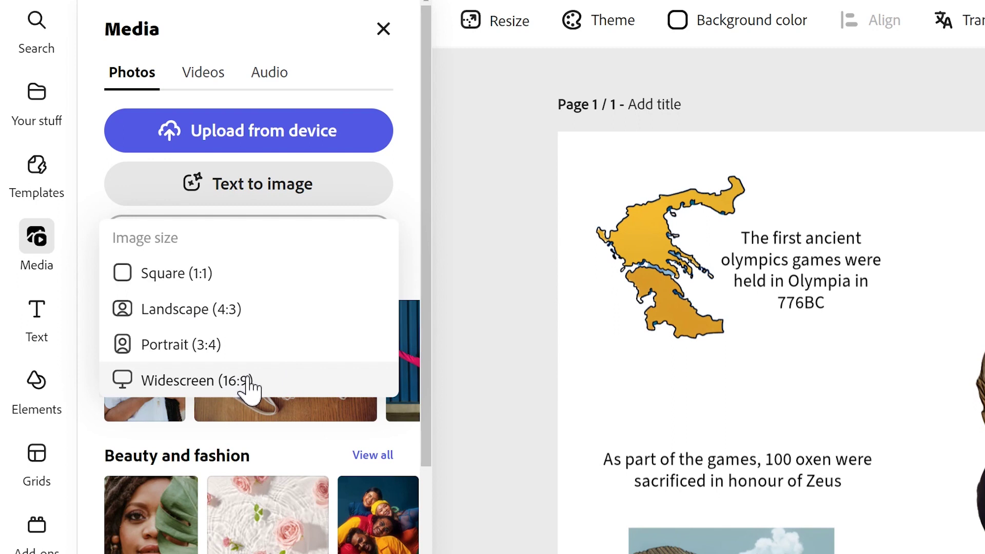
# - Generate widescreen AI images of 'an ancient greek olympic stadium', pick the fourth, and move it above Zeus
pyautogui.click(249, 383)
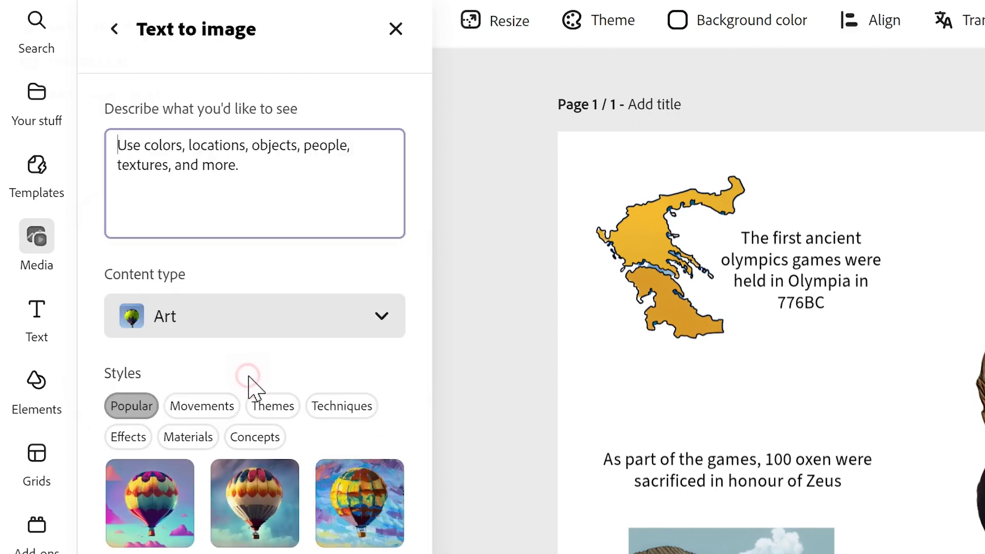
pyautogui.click(360, 189)
pyautogui.write('an anci')
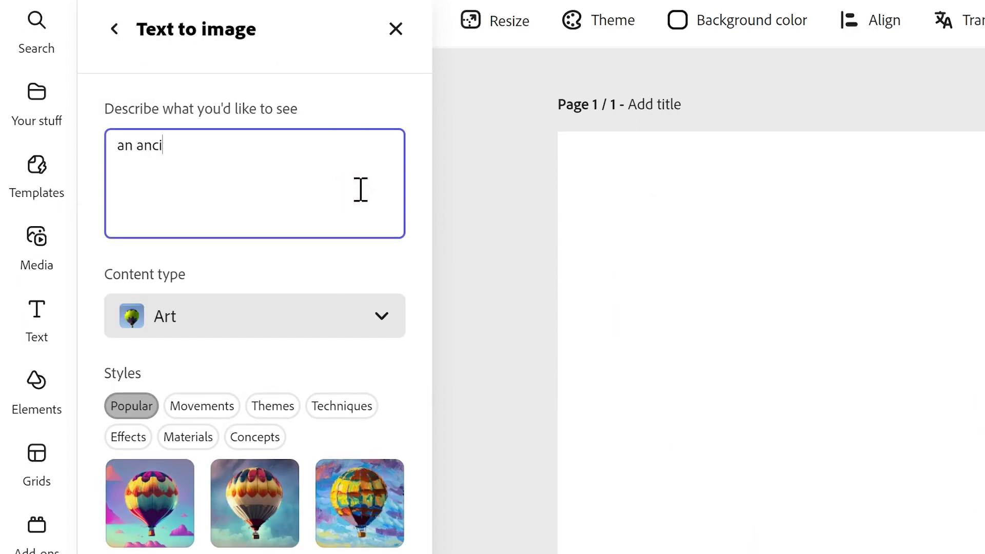
pyautogui.write('ent greek olympic sta')
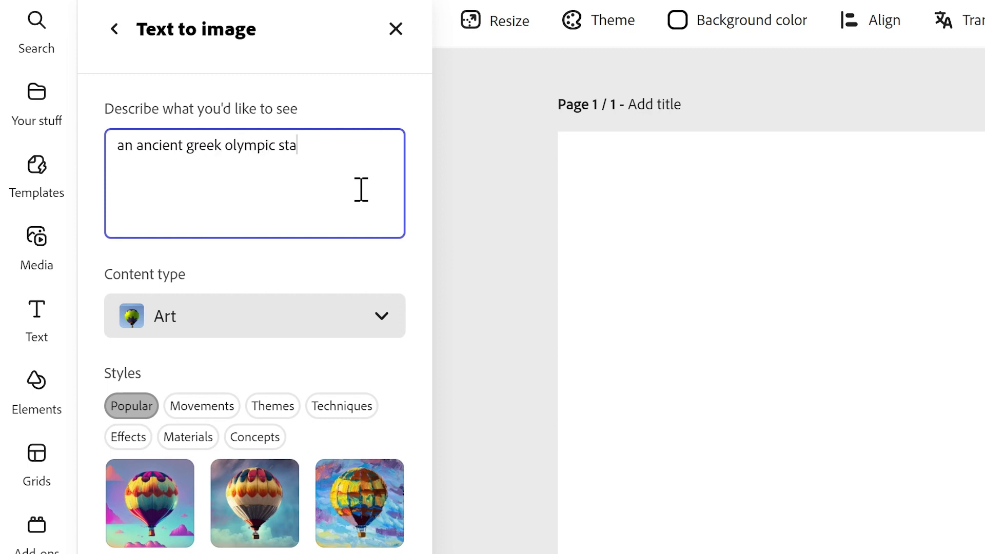
pyautogui.write('dium')
pyautogui.press('Return')
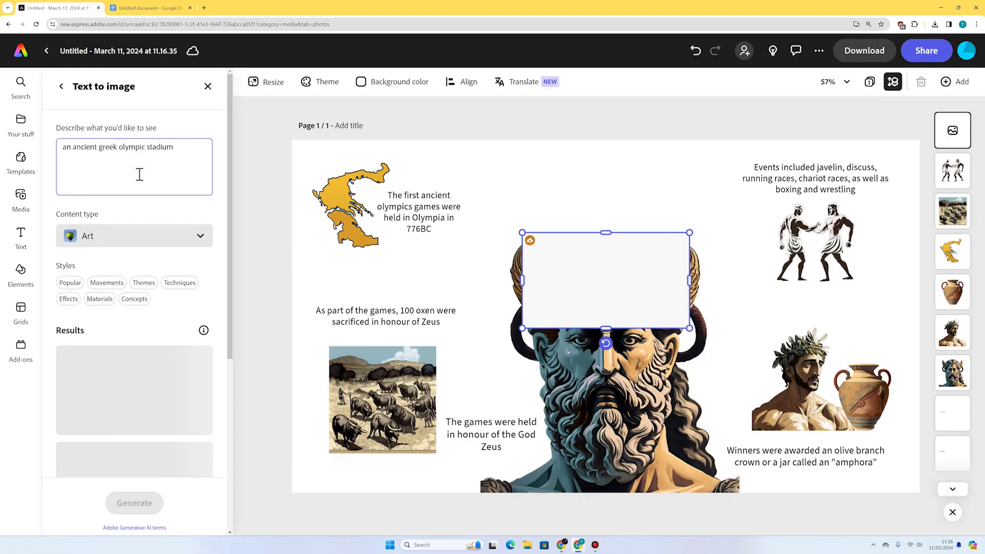
pyautogui.scroll(-5, 252, 203)
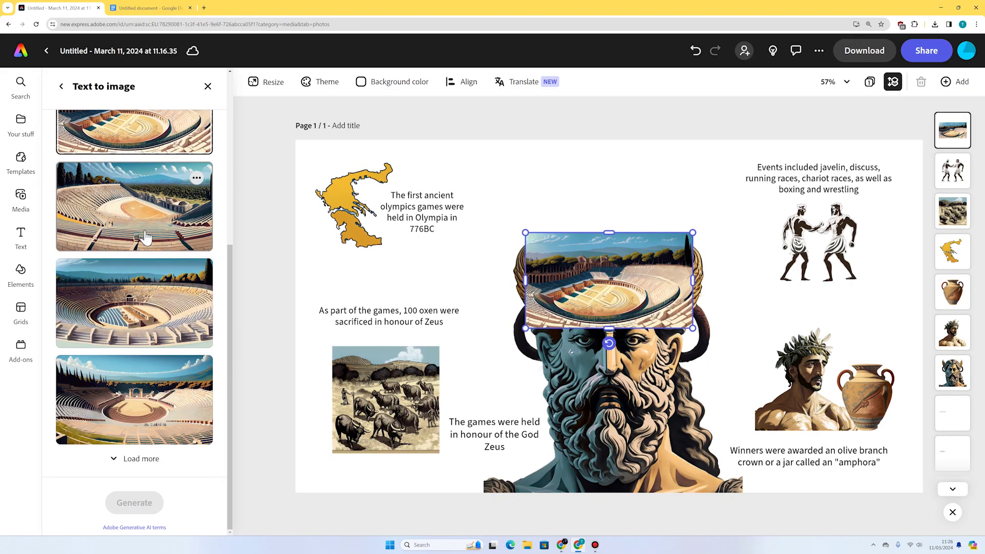
pyautogui.scroll(3, 147, 239)
pyautogui.scroll(-3, 205, 406)
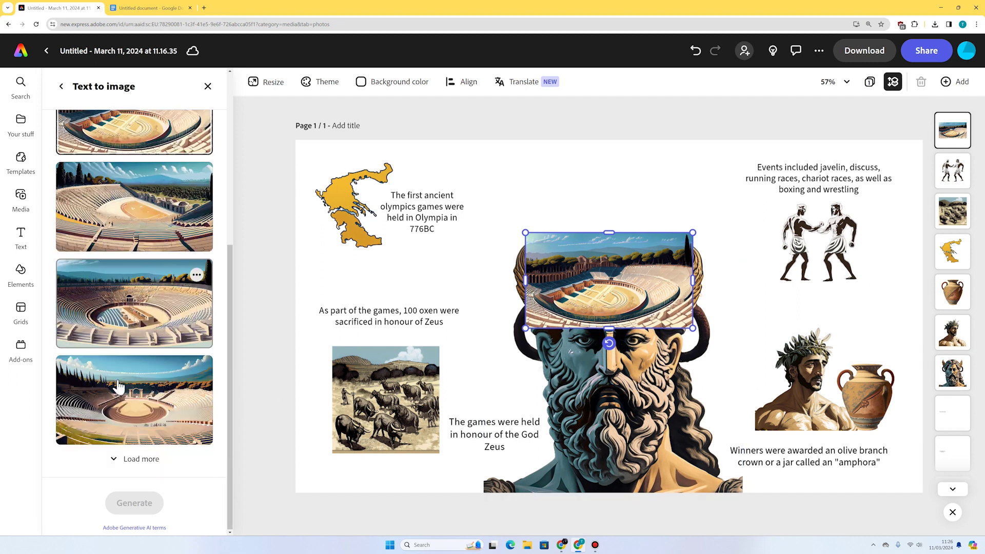
pyautogui.click(203, 405)
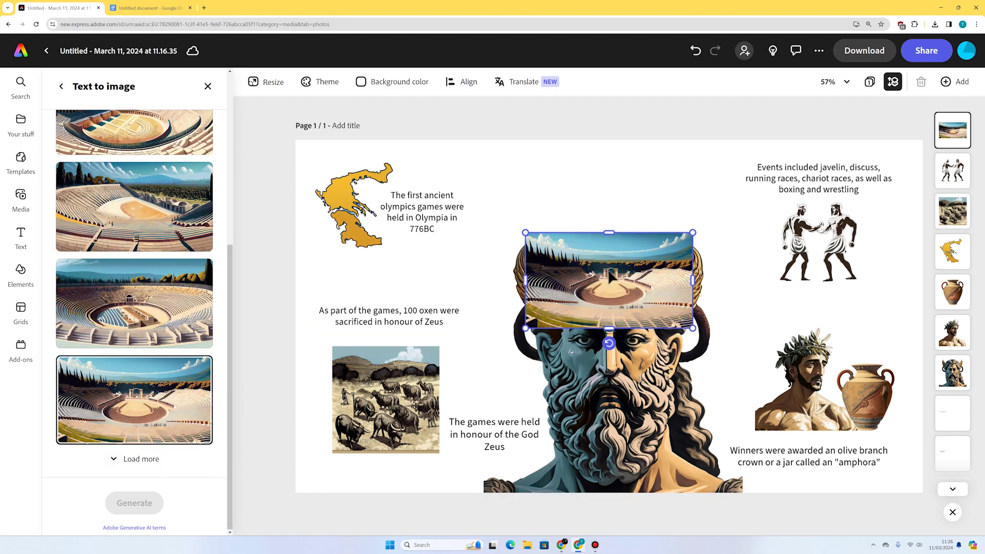
pyautogui.moveTo(629, 298); pyautogui.dragTo(587, 219)
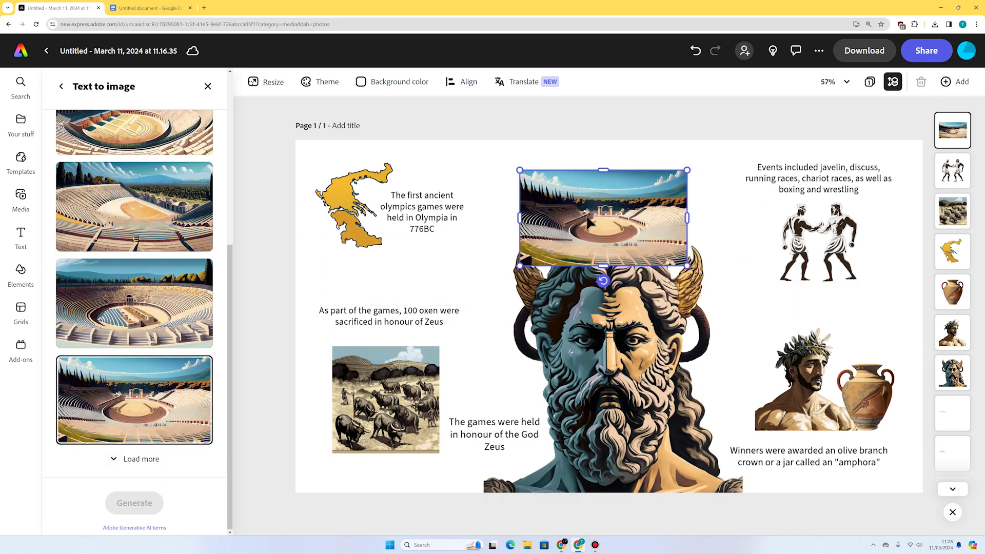
pyautogui.click(61, 86)
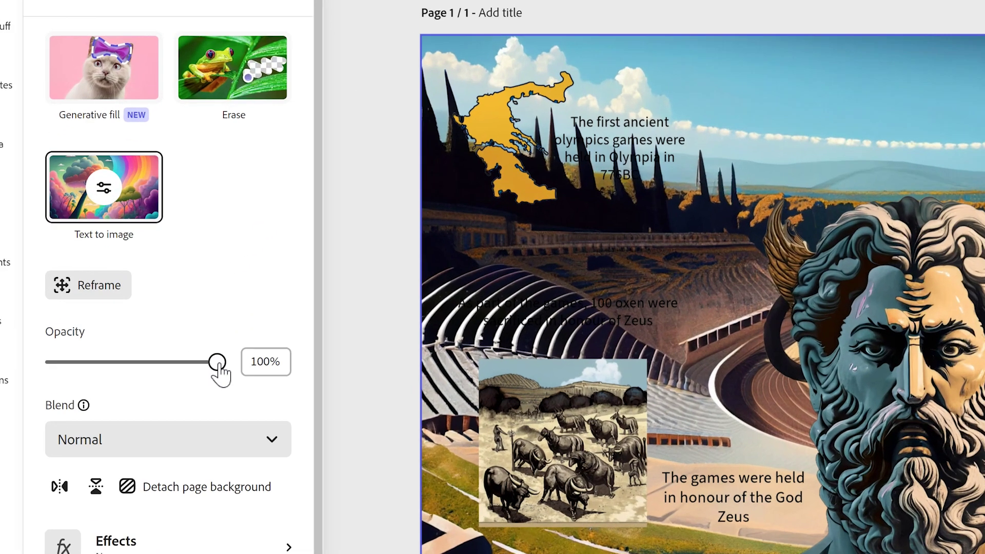
# - Fade the stadium background to 17% opacity and apply the Grayscale effect
pyautogui.moveTo(165, 349); pyautogui.dragTo(112, 350)
pyautogui.moveTo(163, 390); pyautogui.dragTo(78, 391)
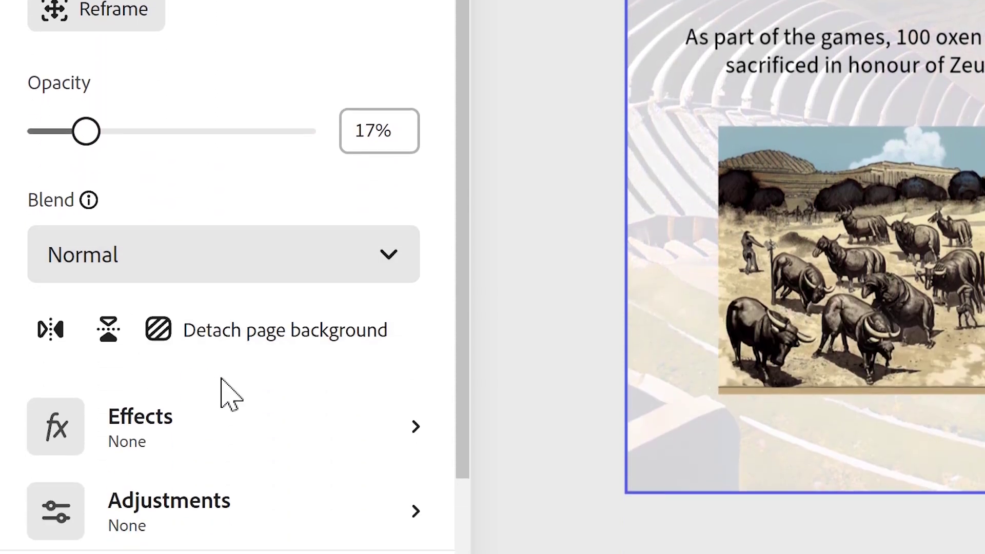
pyautogui.scroll(-3, 211, 359)
pyautogui.click(194, 330)
pyautogui.click(235, 192)
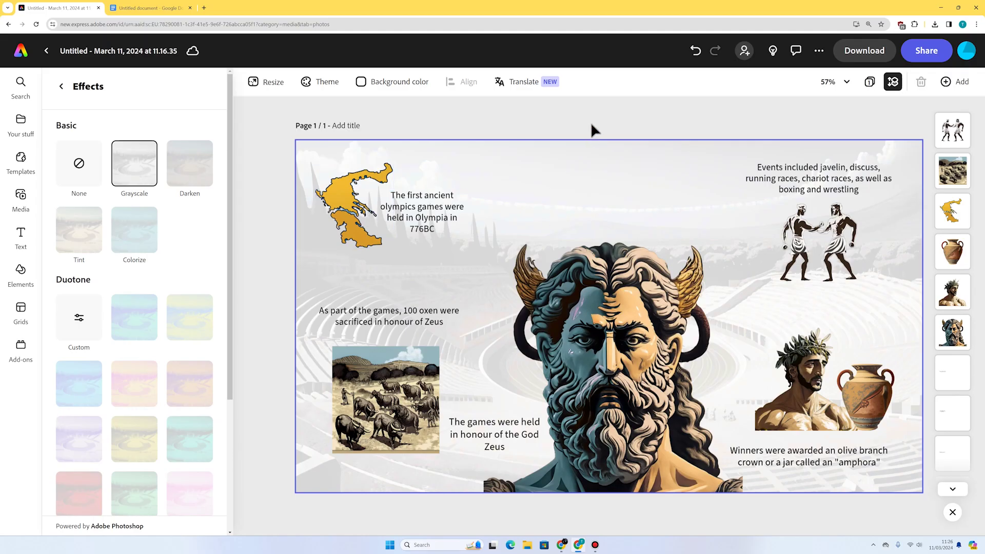
pyautogui.click(591, 125)
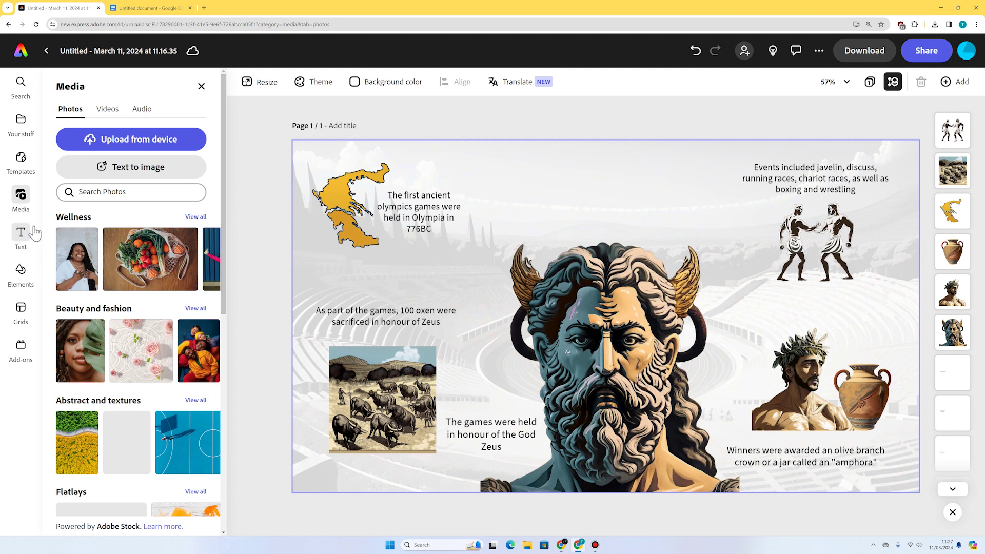
# - Add the text 'Ancient Olympics', shrink it to size 104 and centre it above Zeus's head
pyautogui.click(21, 239)
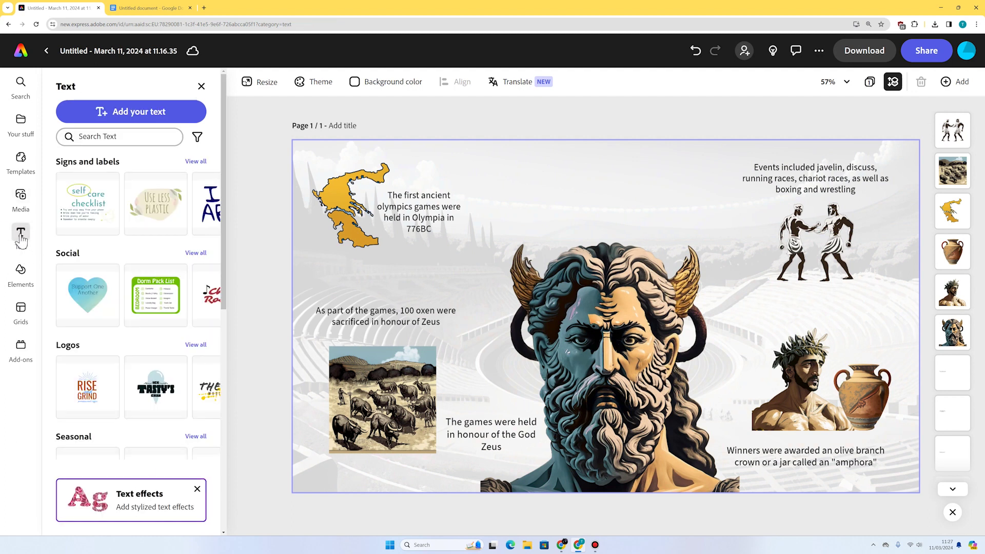
pyautogui.click(143, 112)
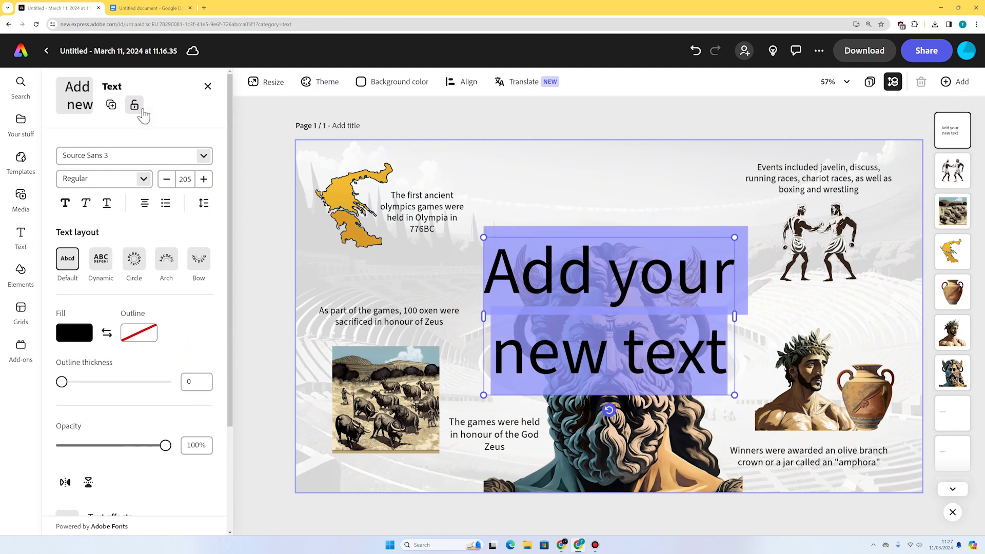
pyautogui.press('BackSpace')
pyautogui.write('Ancient Olympics')
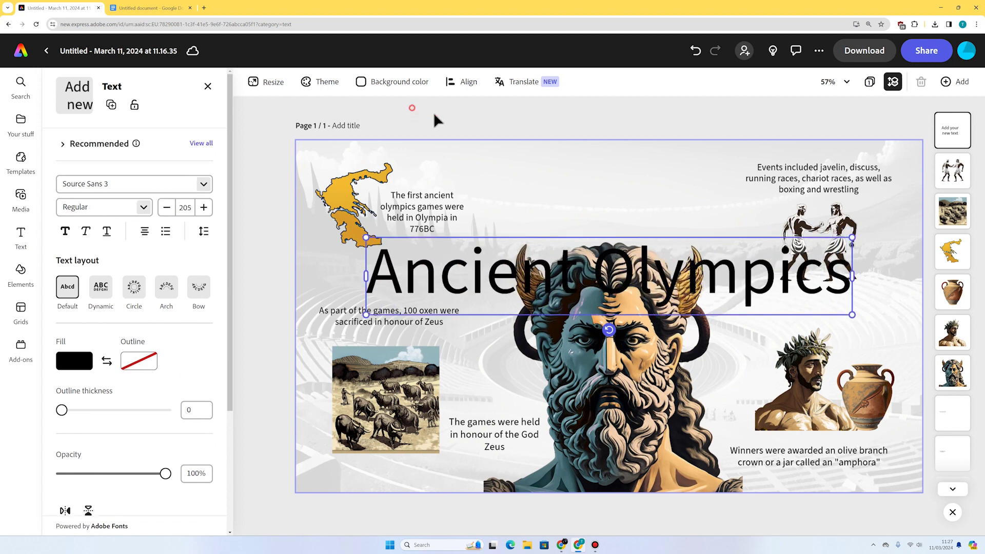
pyautogui.moveTo(631, 236); pyautogui.dragTo(690, 200)
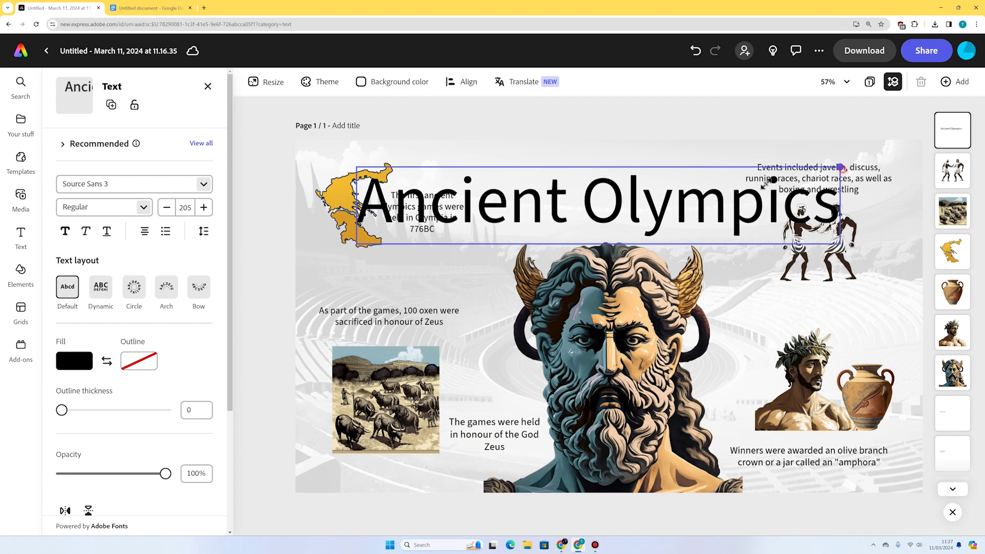
pyautogui.moveTo(842, 168); pyautogui.dragTo(722, 211)
pyautogui.moveTo(633, 215); pyautogui.dragTo(698, 215)
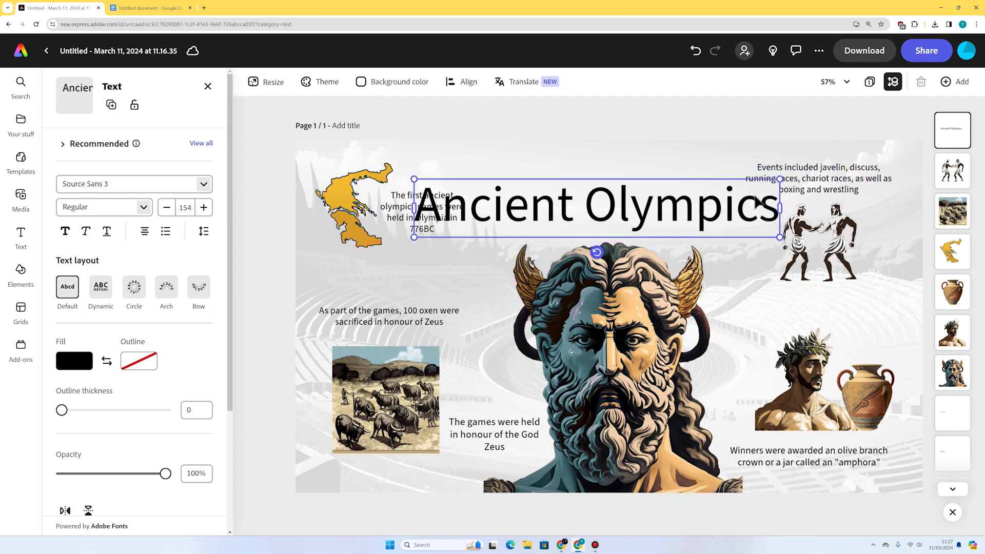
pyautogui.moveTo(780, 179); pyautogui.dragTo(713, 204)
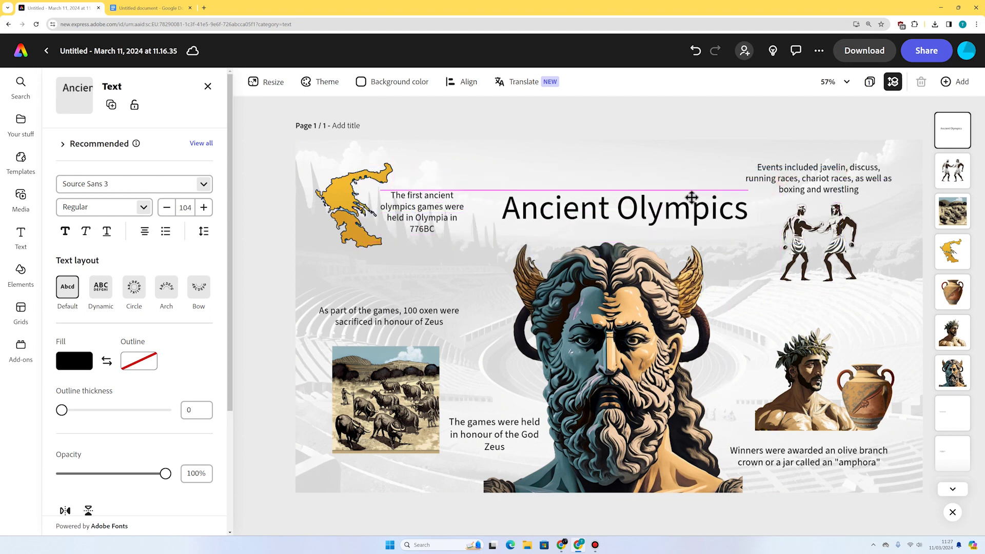
pyautogui.click(684, 135)
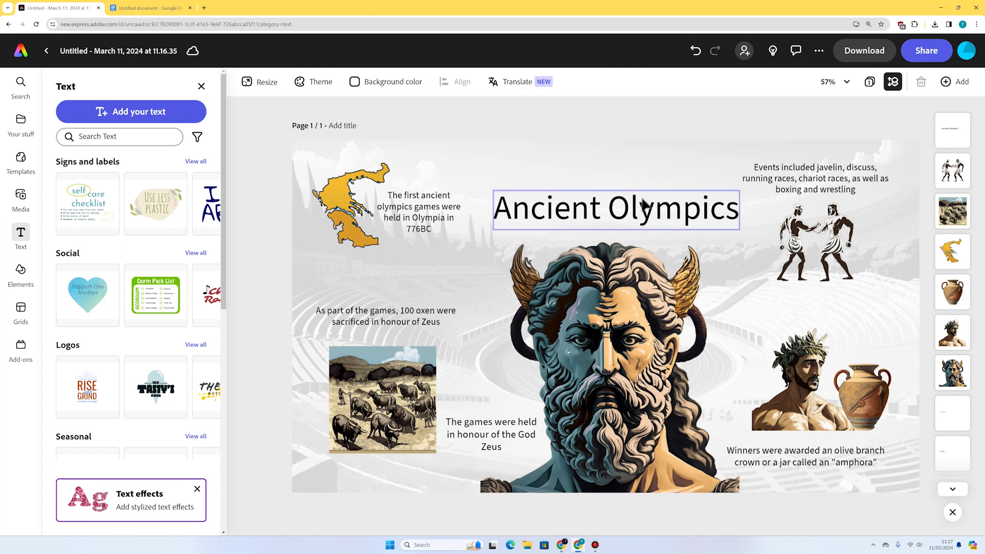
# - Set the Ancient Olympics title in the italic serif font from the recommended fonts
pyautogui.click(611, 220)
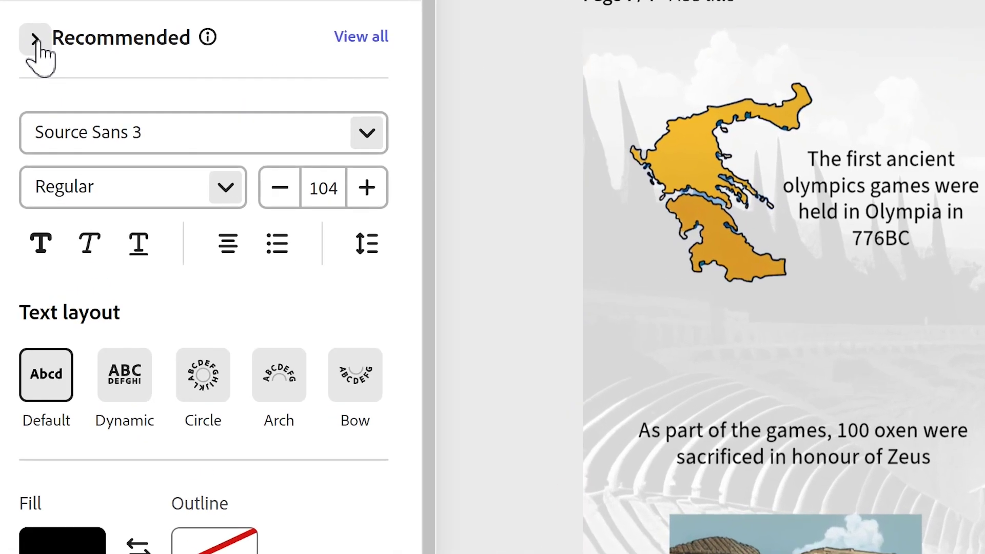
pyautogui.click(63, 144)
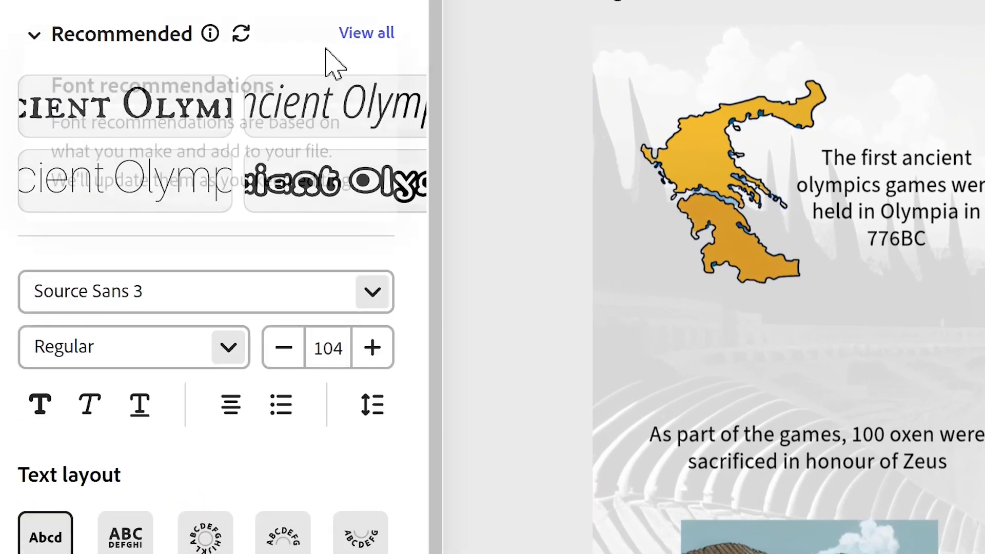
pyautogui.click(368, 35)
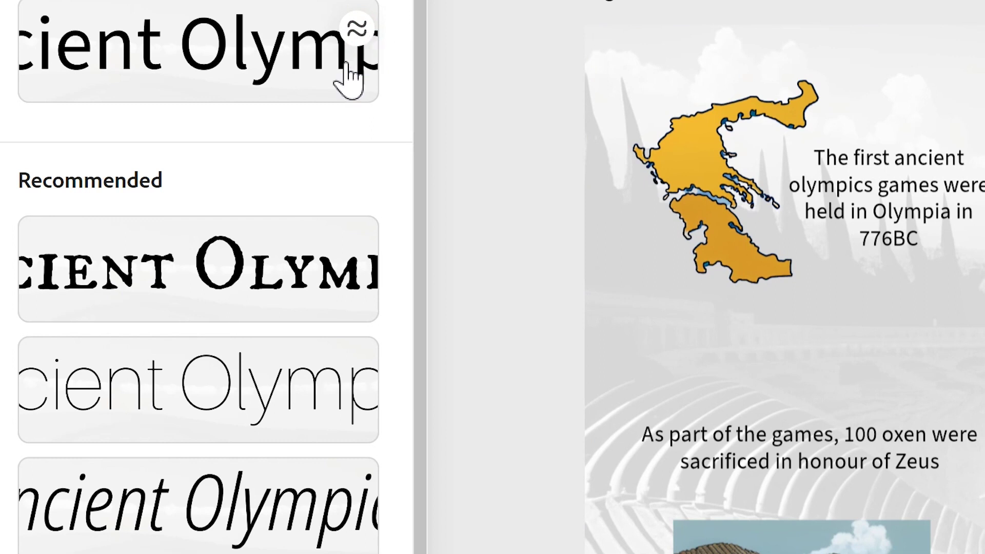
pyautogui.scroll(-5, 231, 374)
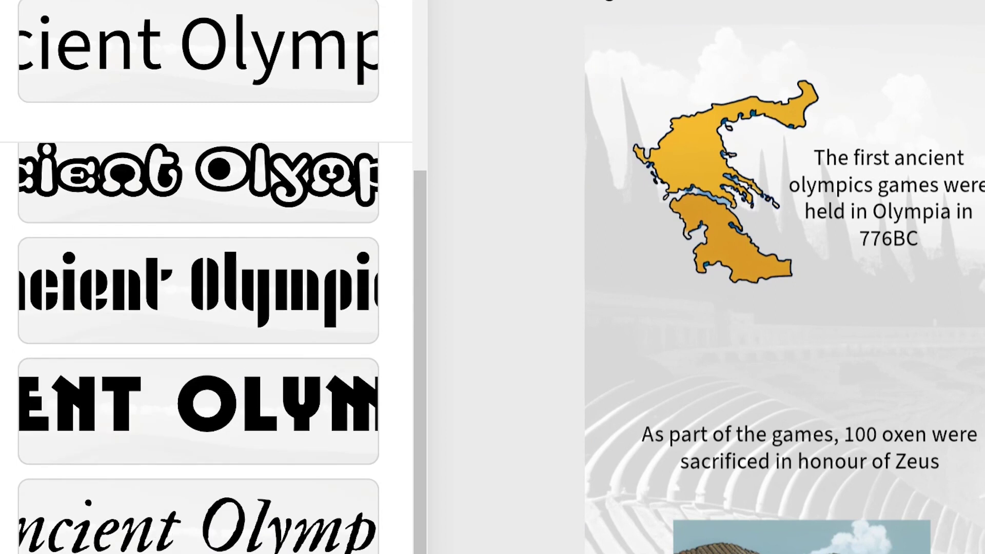
pyautogui.click(167, 529)
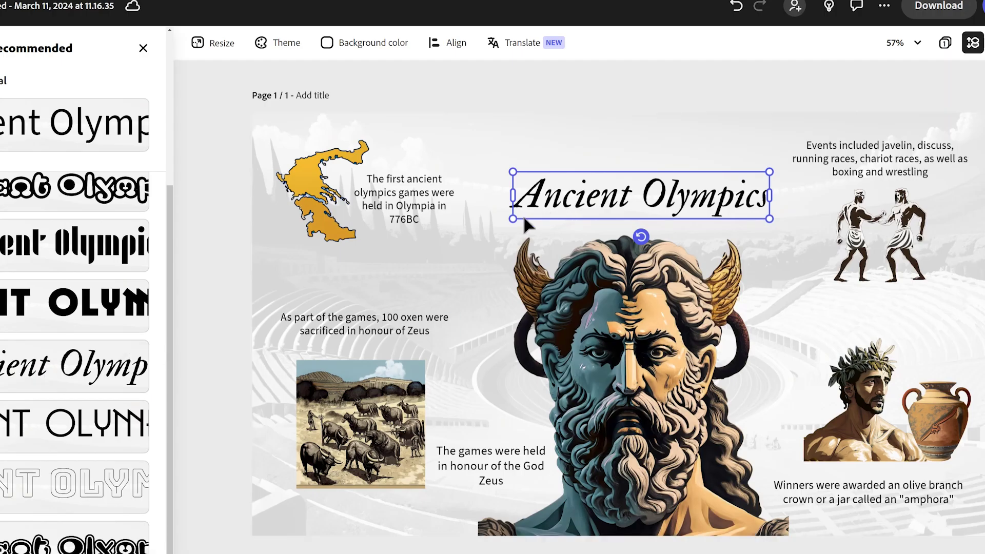
# - Enlarge the title, centre it horizontally and tilt it about 10° clockwise
pyautogui.moveTo(518, 219); pyautogui.dragTo(472, 226)
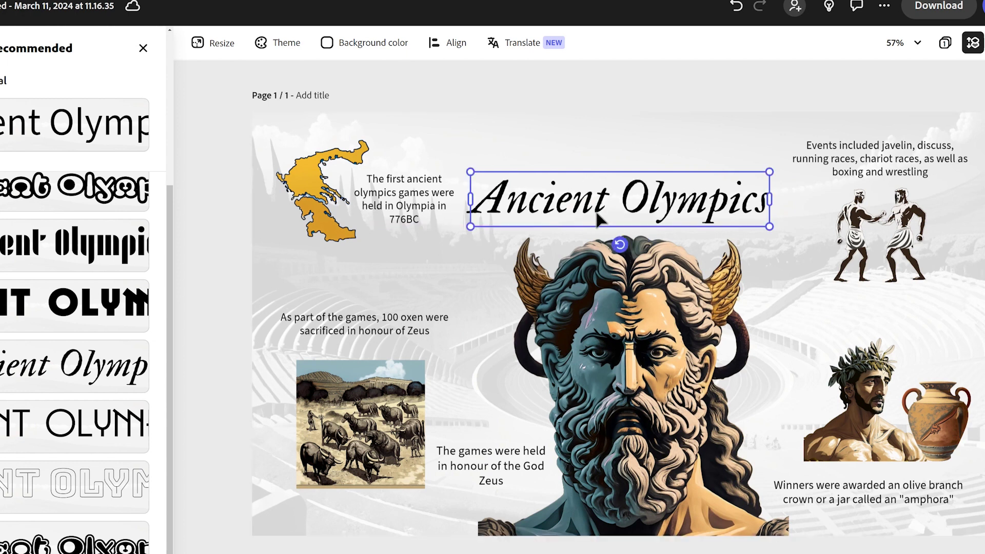
pyautogui.moveTo(596, 205); pyautogui.dragTo(609, 192)
pyautogui.moveTo(633, 224); pyautogui.dragTo(625, 224)
pyautogui.click(679, 95)
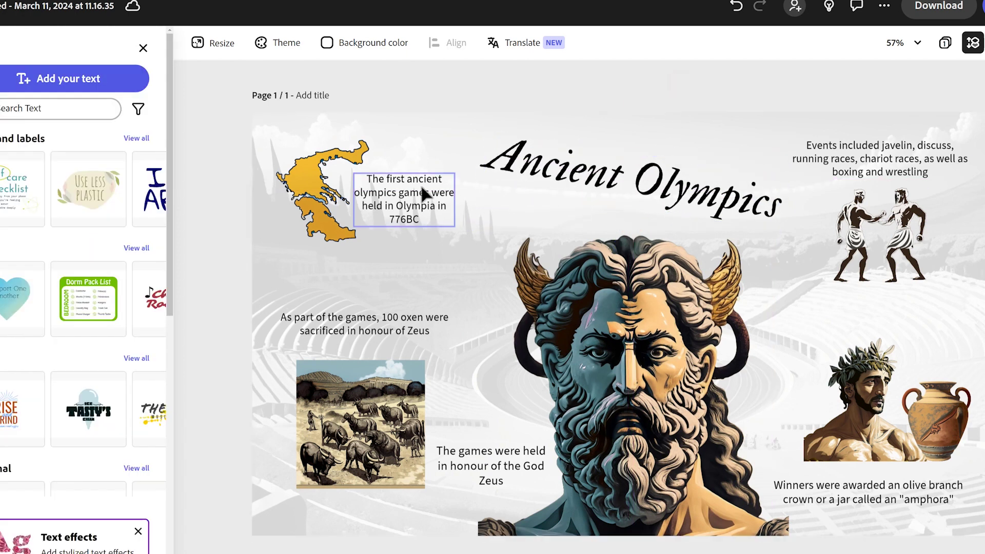
pyautogui.click(385, 213)
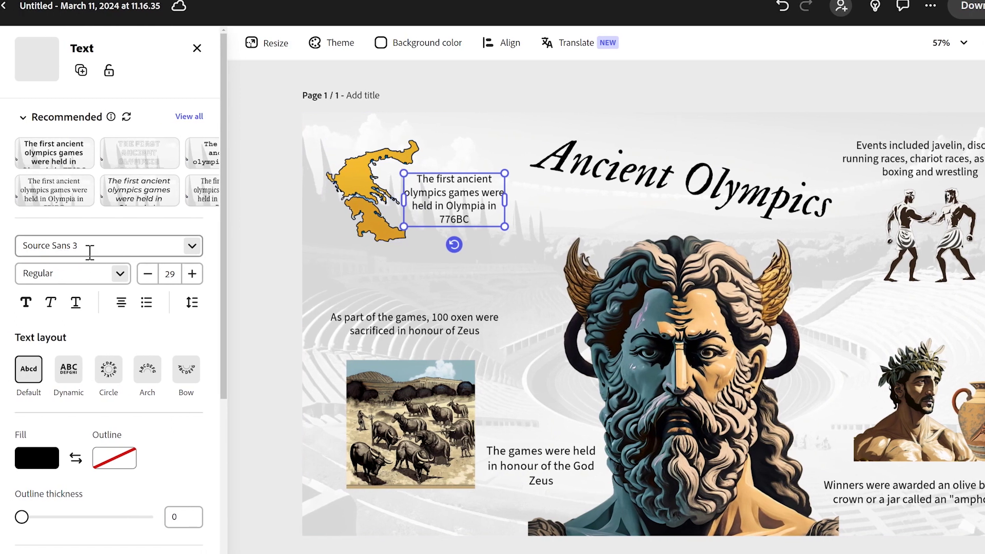
# - Apply the serif font to the first fact caption, then select the remaining fact captions
pyautogui.click(192, 246)
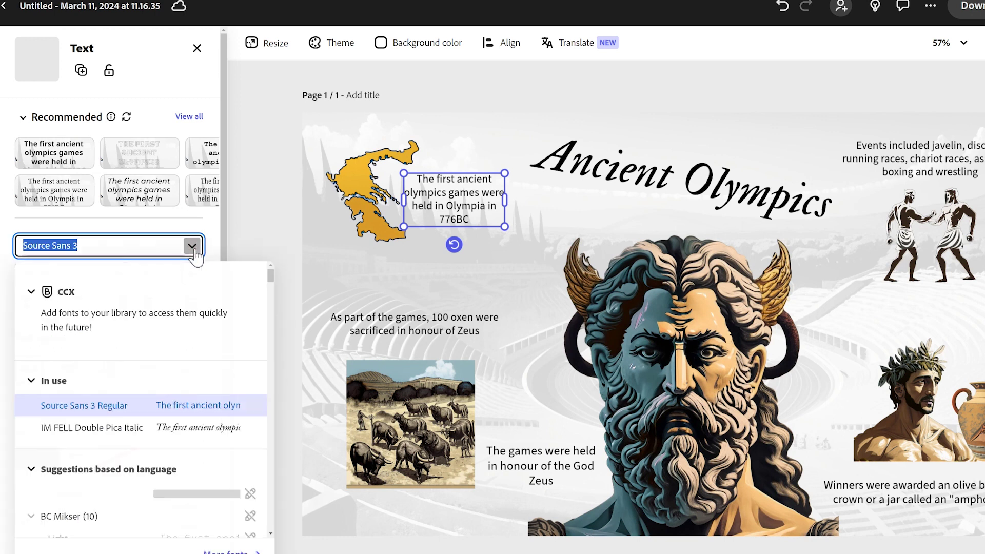
pyautogui.click(194, 247)
pyautogui.click(194, 247)
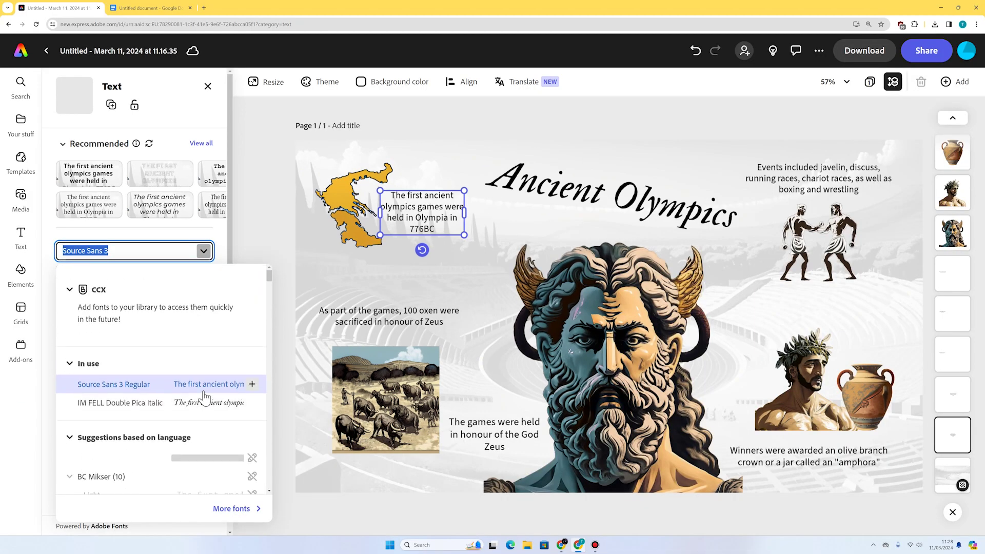
pyautogui.click(203, 391)
pyautogui.click(821, 186)
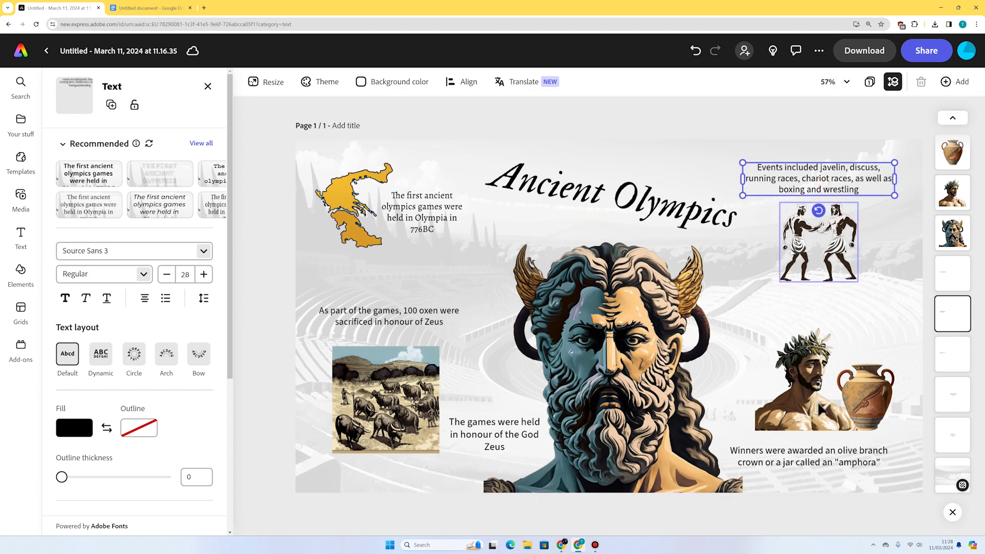
pyautogui.keyDown('shift'); pyautogui.click(817, 464); pyautogui.keyUp('shift')
pyautogui.keyDown('shift'); pyautogui.click(458, 440); pyautogui.keyUp('shift')
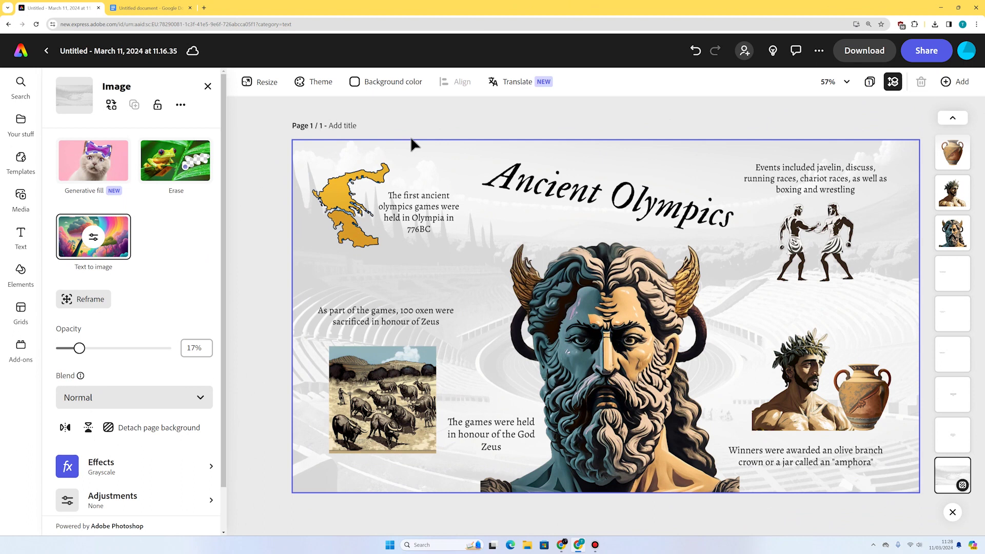
# - Apply a Classic drop shadow to the Ancient Olympics title
pyautogui.click(615, 209)
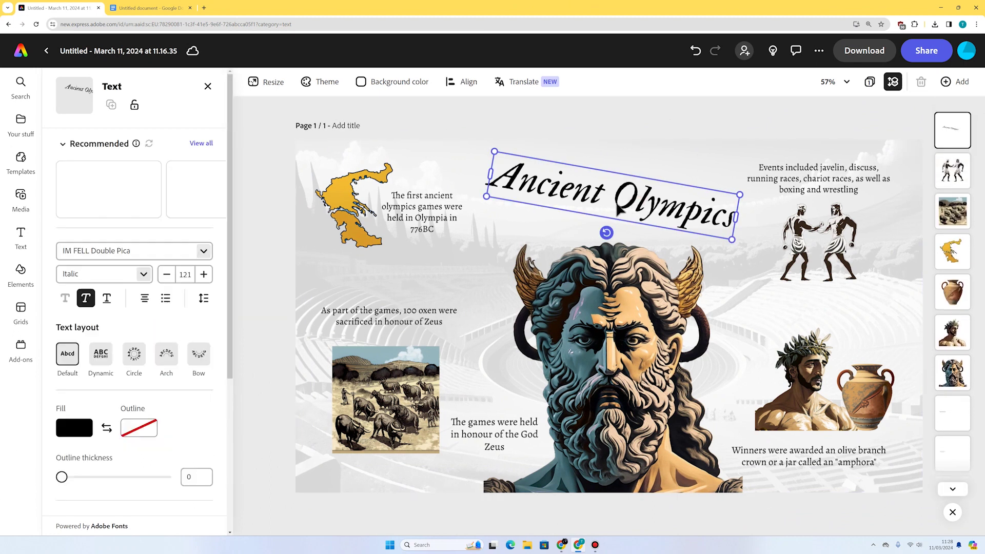
pyautogui.scroll(-5, 97, 331)
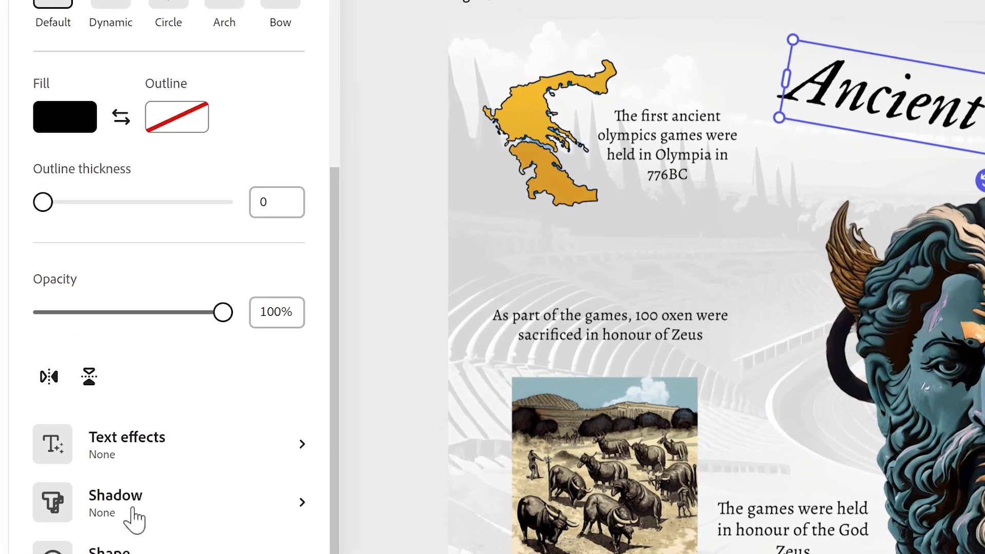
pyautogui.click(109, 420)
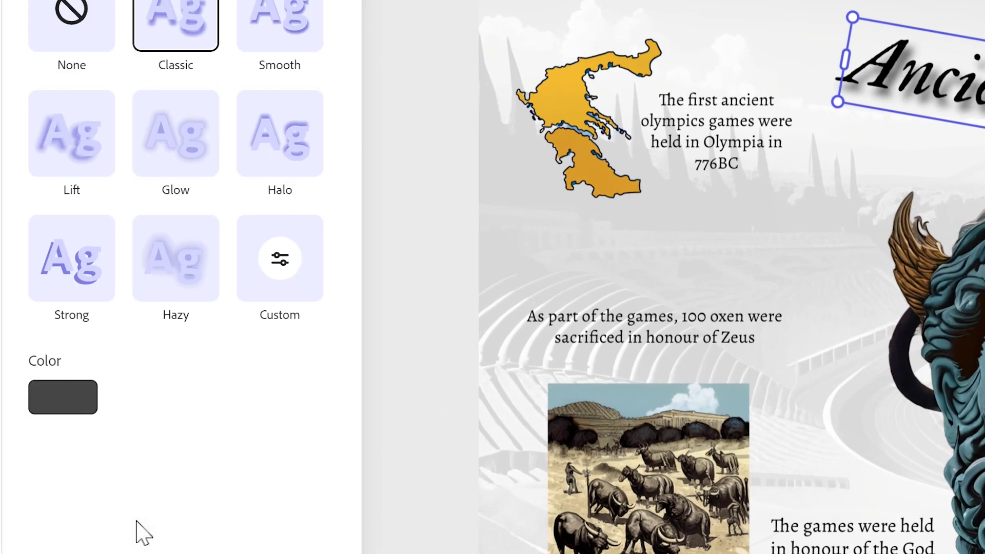
# - Set the title's shadow to a custom dark khaki colour
pyautogui.click(65, 411)
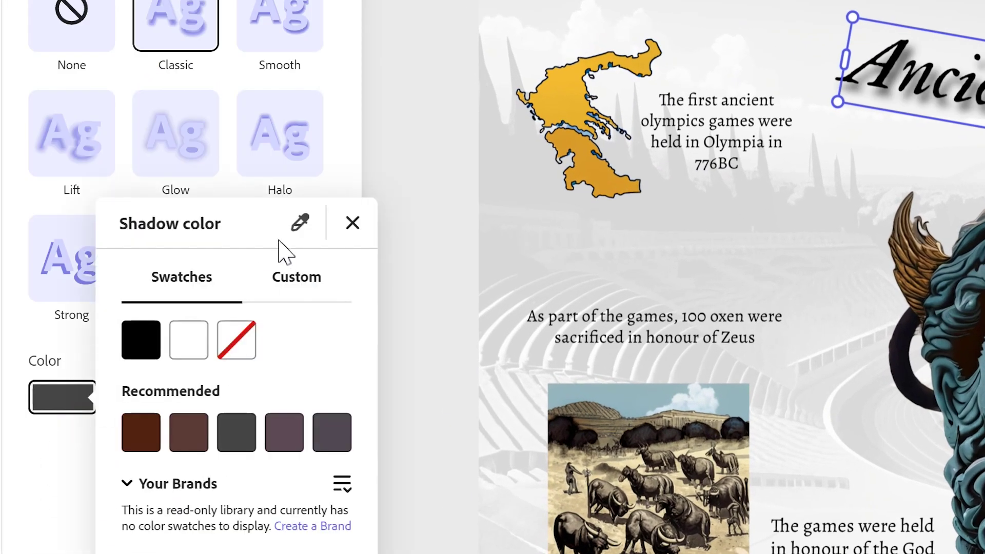
pyautogui.click(285, 277)
pyautogui.moveTo(142, 335); pyautogui.dragTo(165, 341)
pyautogui.moveTo(142, 412); pyautogui.dragTo(165, 398)
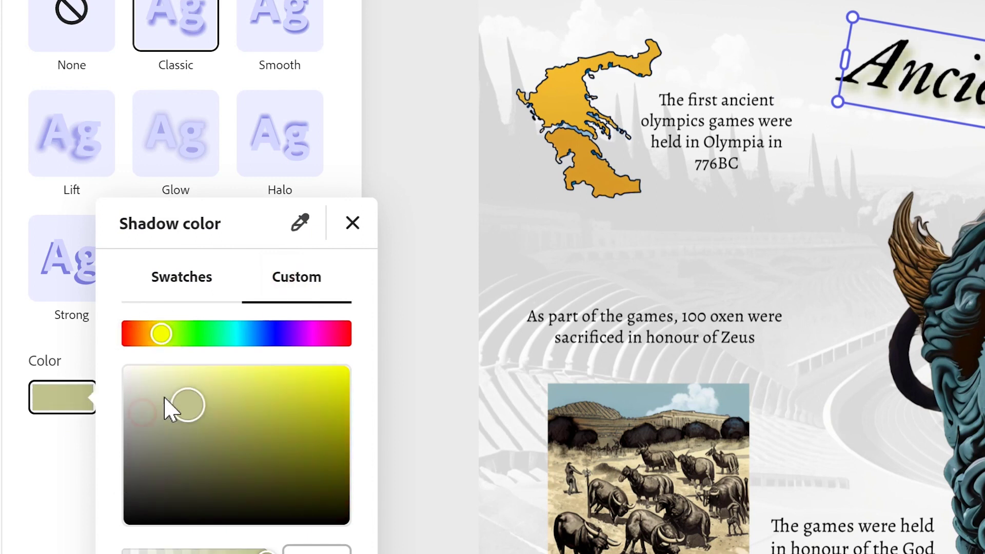
pyautogui.click(165, 408)
pyautogui.moveTo(161, 337); pyautogui.dragTo(154, 336)
pyautogui.click(230, 413)
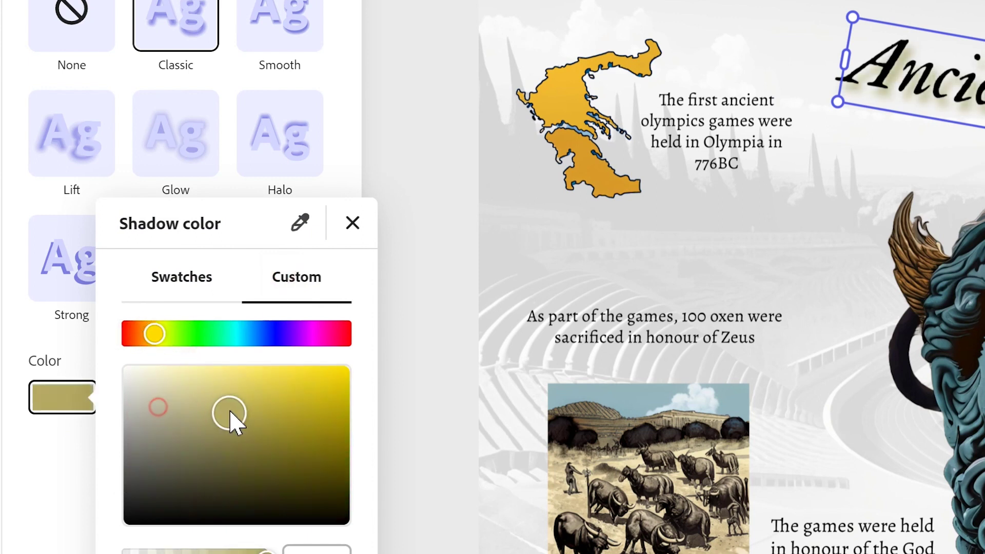
pyautogui.moveTo(230, 415); pyautogui.dragTo(250, 428)
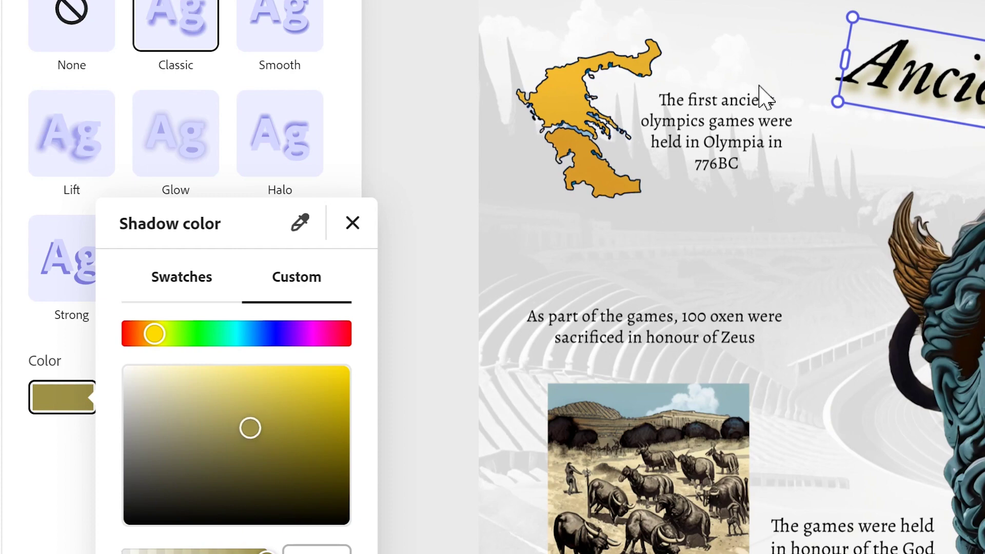
pyautogui.press('Escape')
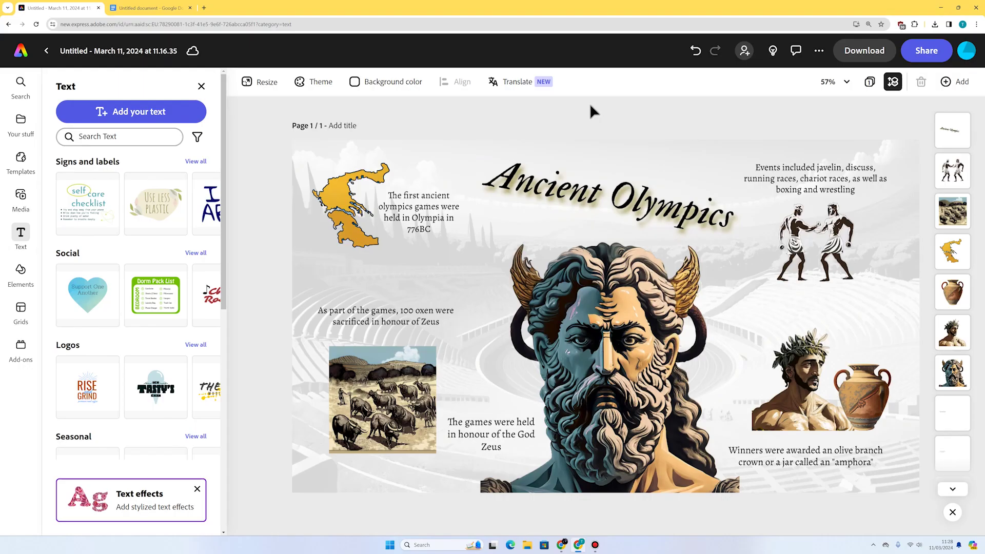
# - Search the Elements library for 'olive branch'
pyautogui.click(23, 288)
pyautogui.click(85, 132)
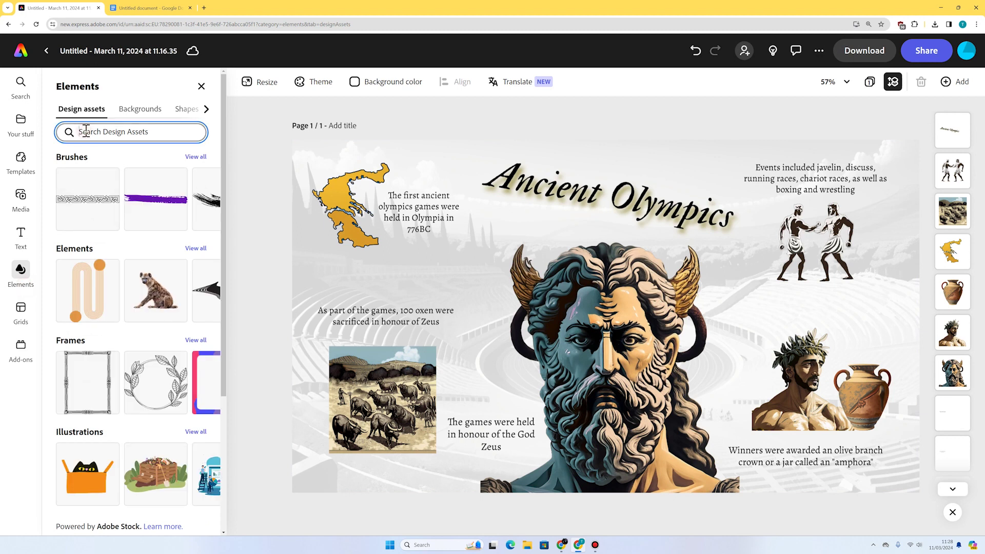
pyautogui.write('olive branch')
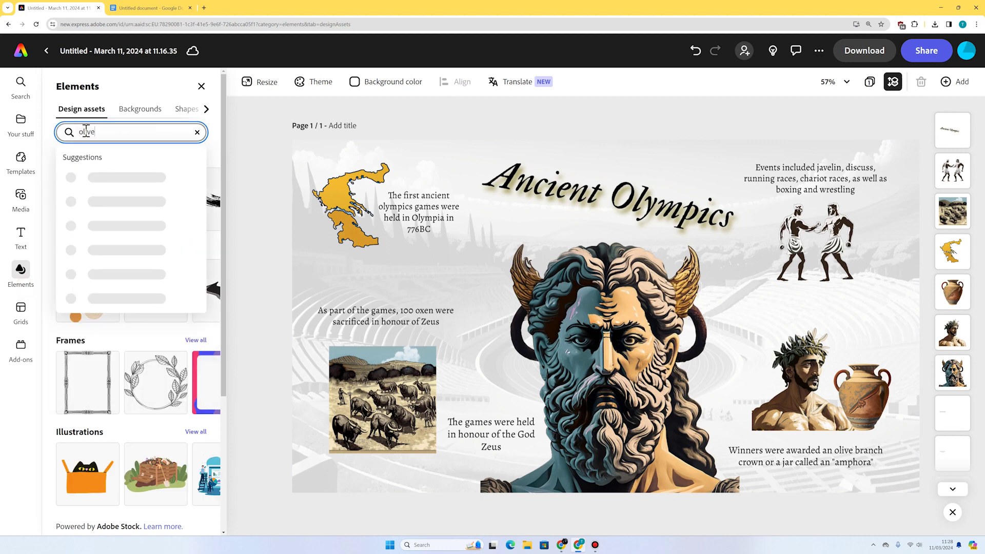
pyautogui.press('Return')
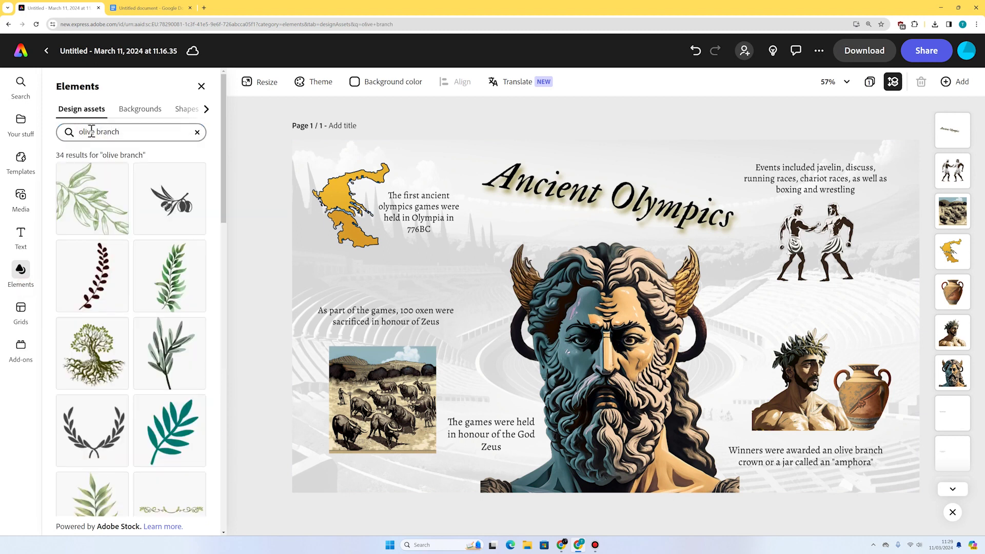
# - Add the laurel wreath and place it just above 'Olympics' in the title
pyautogui.scroll(-2, 105, 334)
pyautogui.click(105, 333)
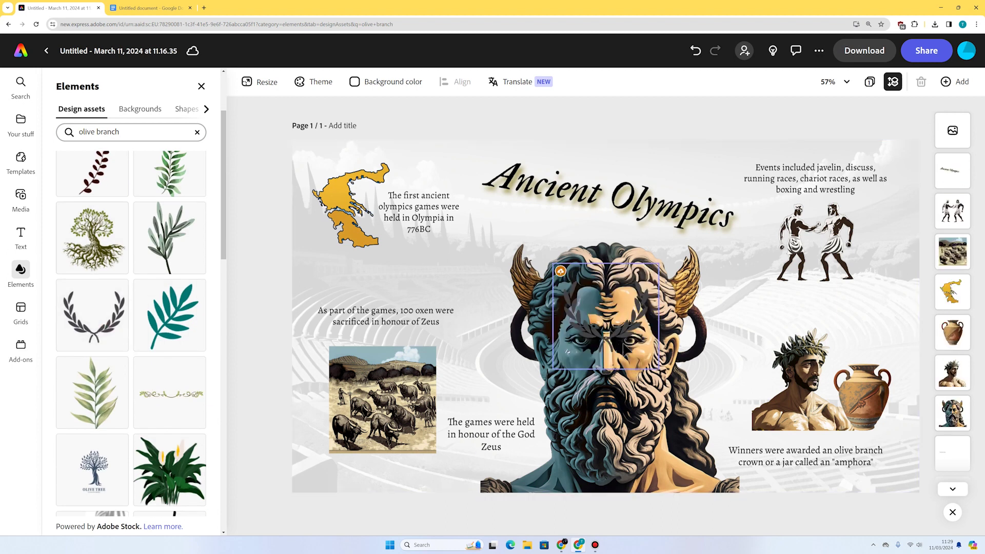
pyautogui.moveTo(608, 329); pyautogui.dragTo(695, 188)
pyautogui.click(759, 103)
pyautogui.click(201, 86)
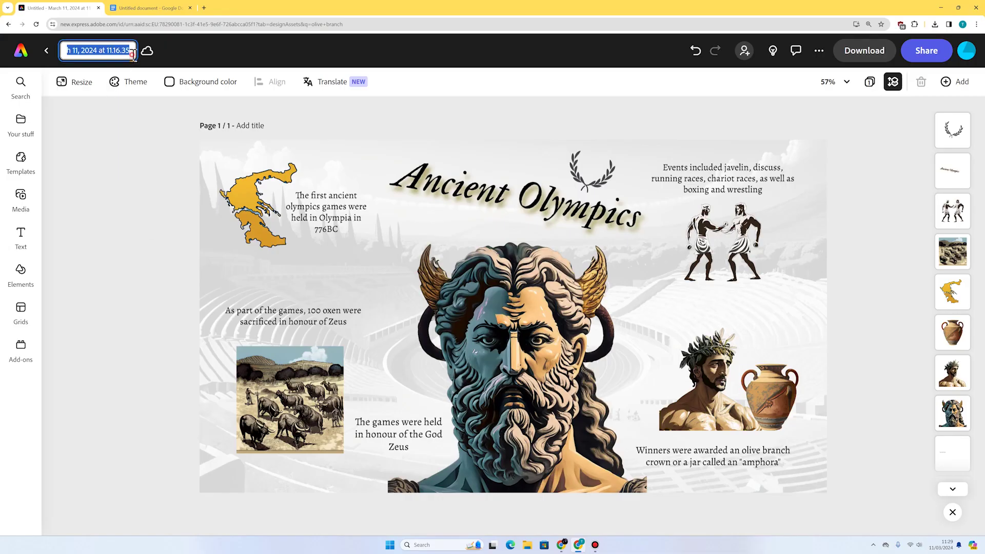
# - Rename the design 'Ancient Greek olympic facts', check PNG download format, then open Share
pyautogui.write('Ancient Greek olympic facts')
pyautogui.press('Return')
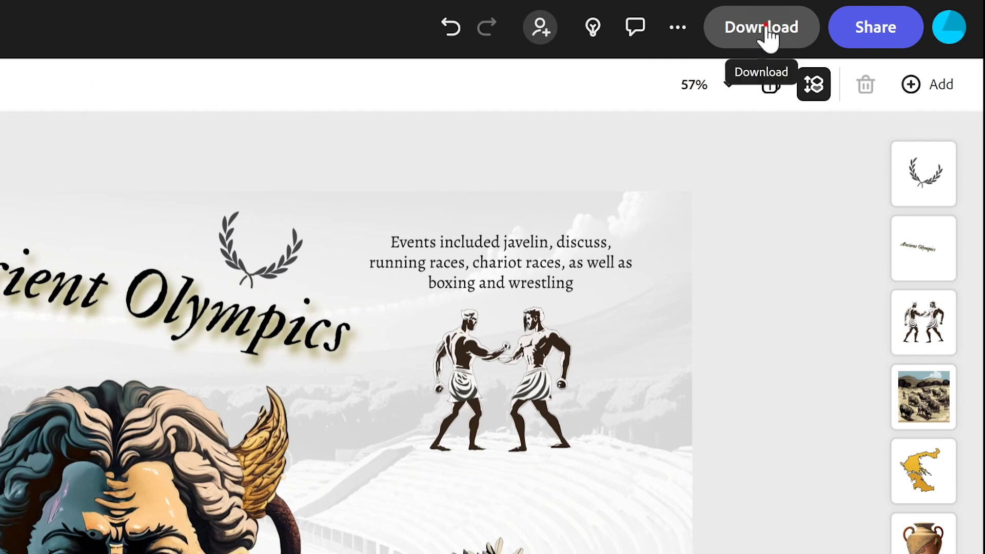
pyautogui.click(856, 50)
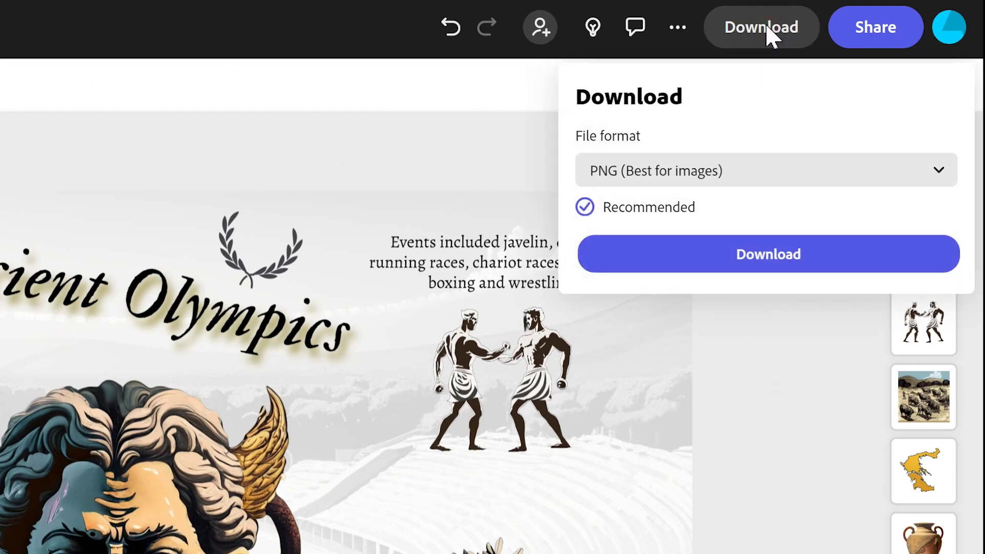
pyautogui.click(670, 190)
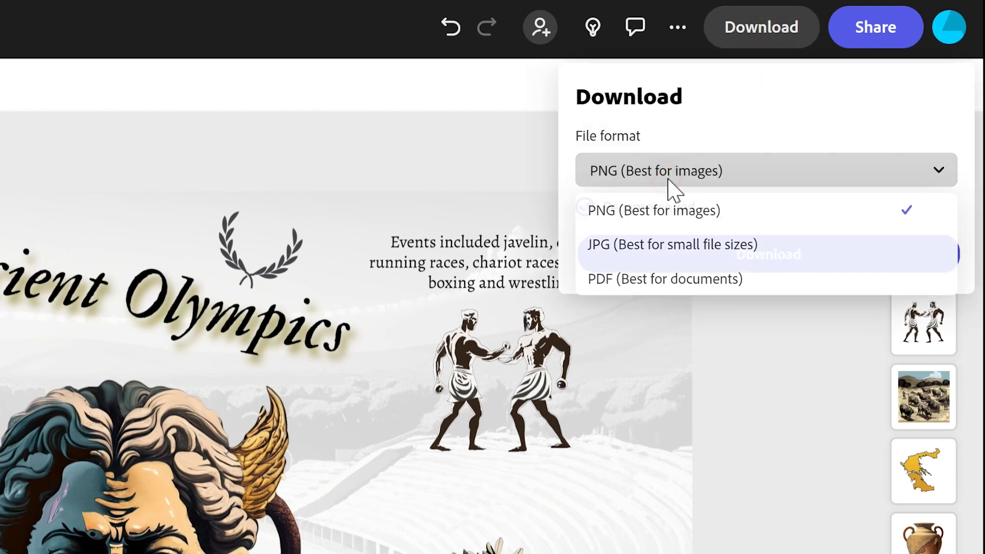
pyautogui.click(744, 329)
pyautogui.click(741, 319)
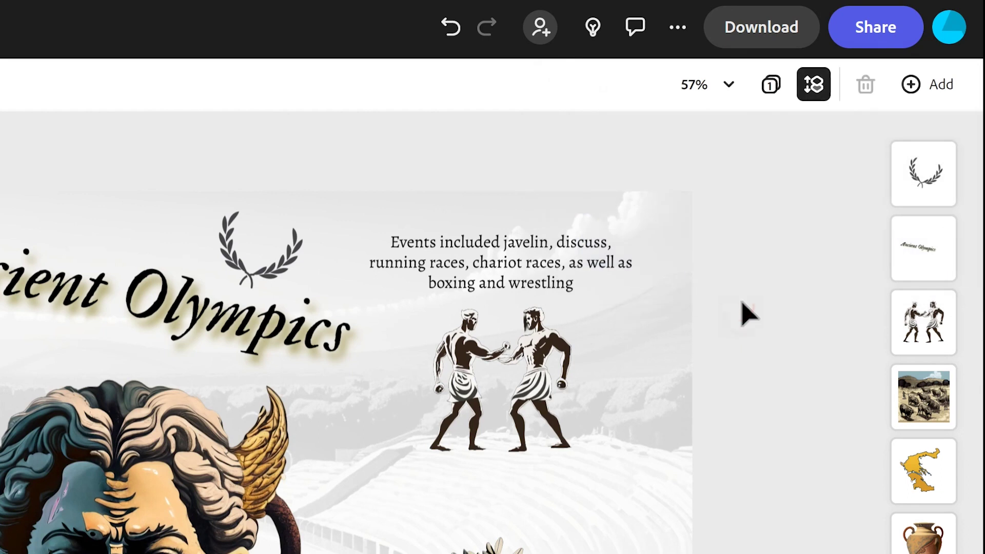
pyautogui.click(879, 45)
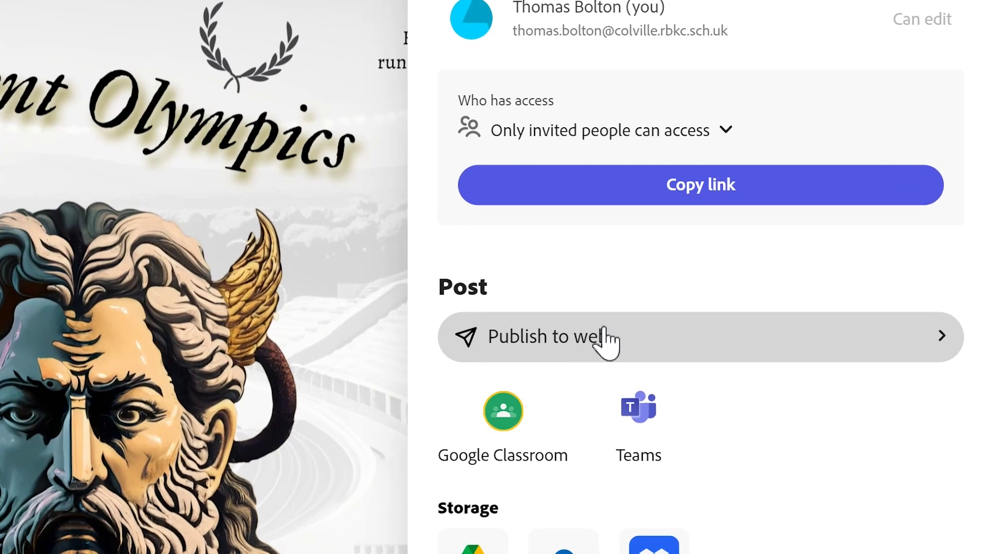
# - Choose Publish to web from the Share panel
pyautogui.click(750, 306)
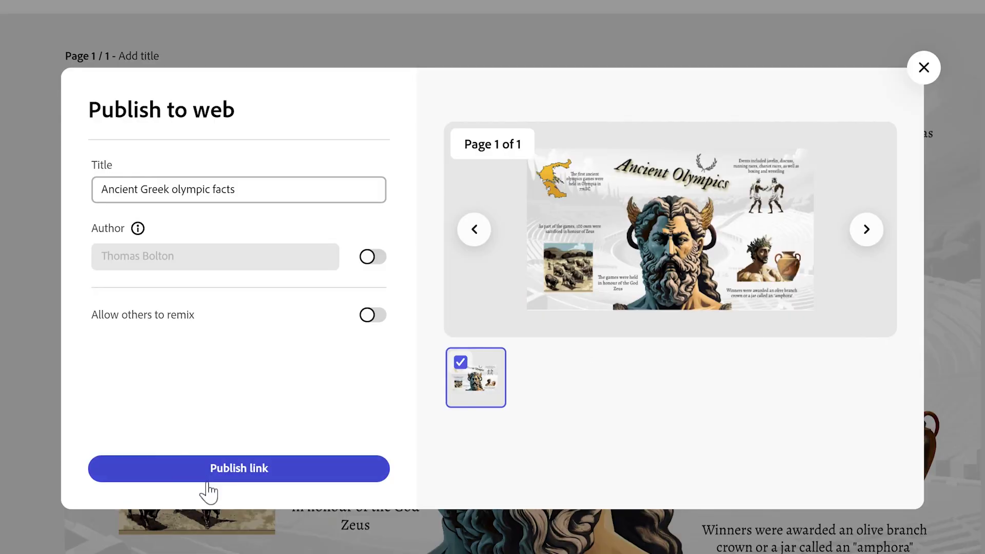